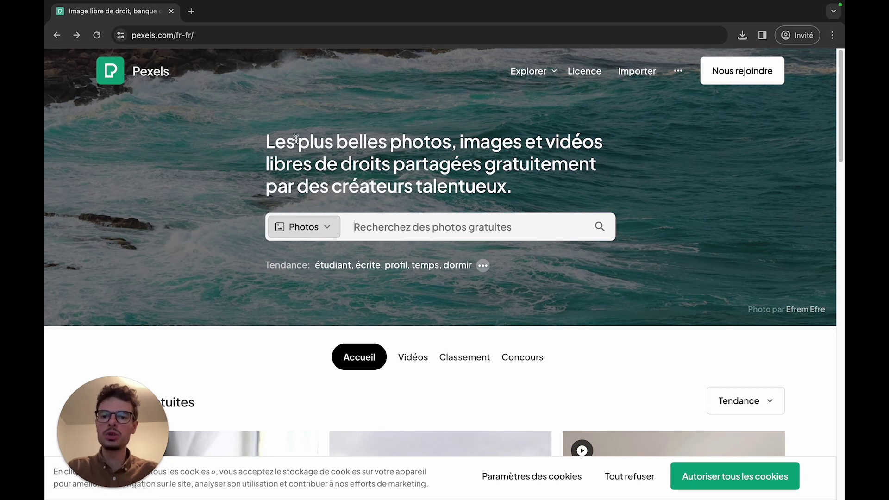
Set the media type to Vidéos and search the stock library for "horror".
click(330, 233)
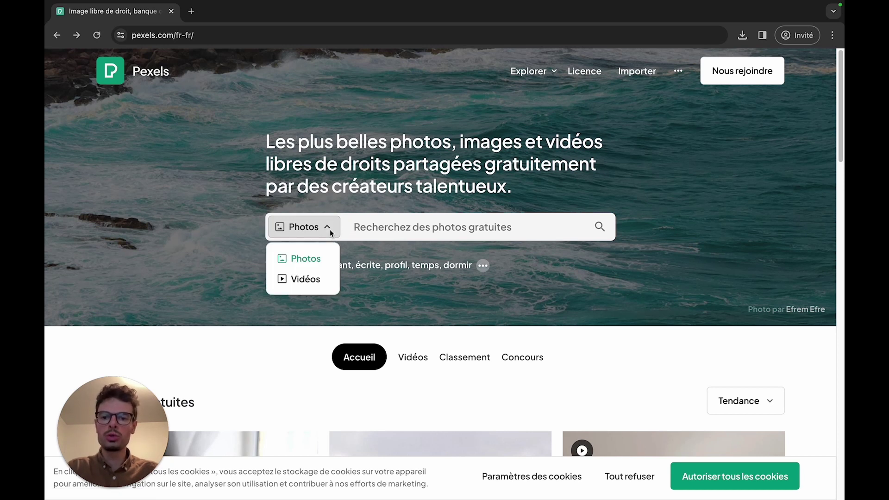
click(304, 278)
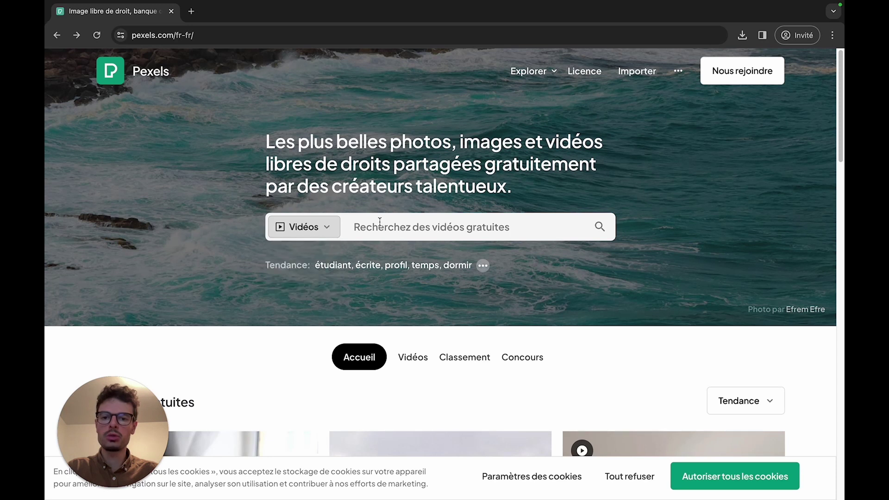
click(380, 222)
text(horreur)
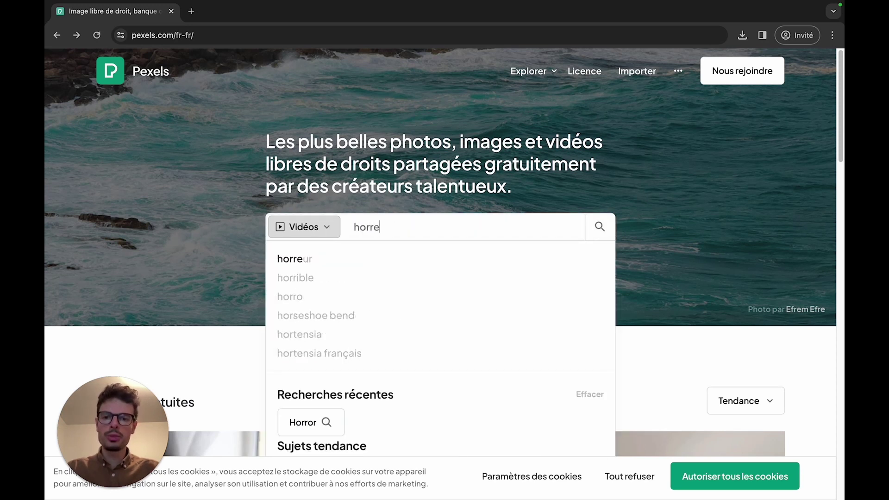
key(BackSpace)
key(BackSpace)
key(BackSpace)
key(BackSpace)
text(ror)
key(Return)
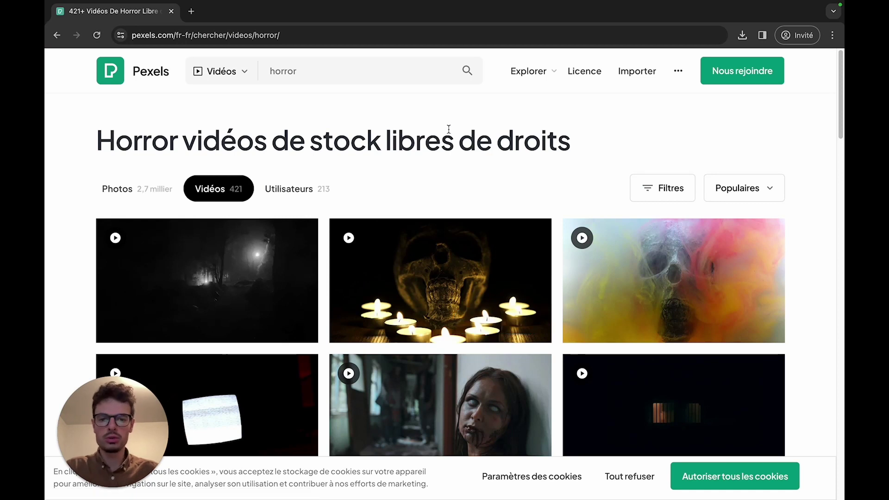
Download the video of the zombie woman sitting in the derelict corridor and save it to the Bureau folder under its suggested name.
scroll(449, 129, down, 1)
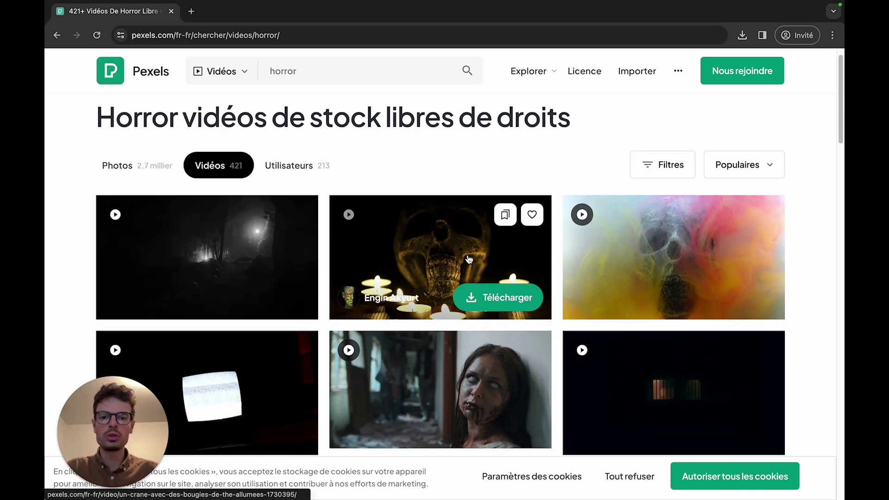
mouse_move(703, 253)
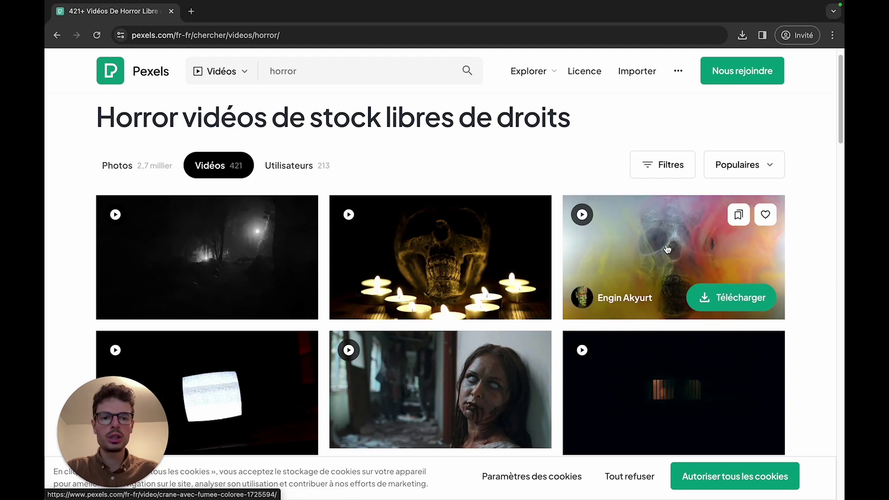
scroll(667, 249, down, 3)
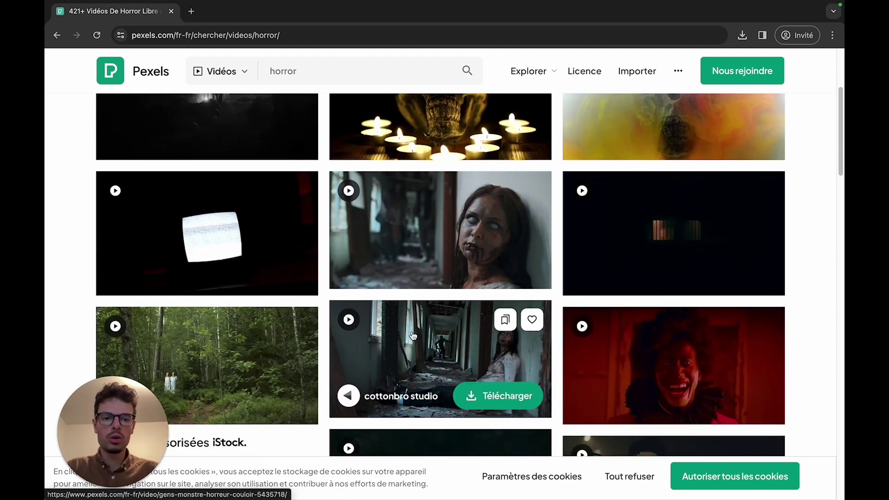
scroll(414, 335, down, 1)
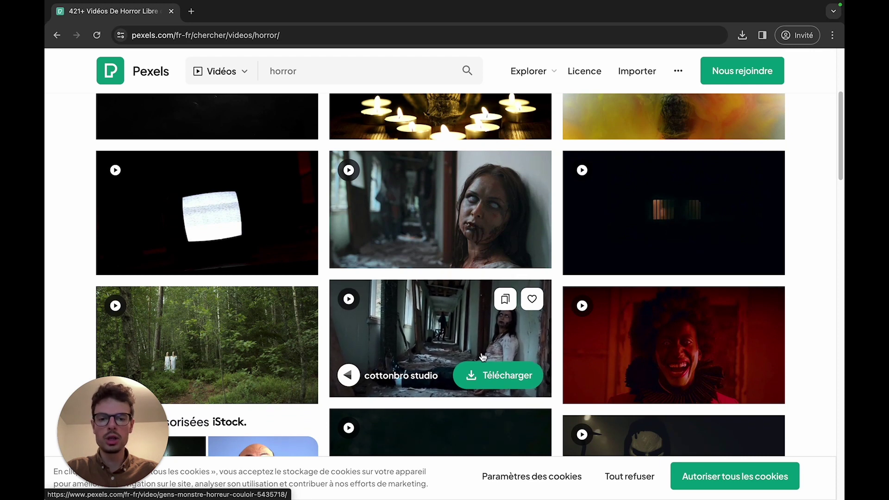
click(498, 375)
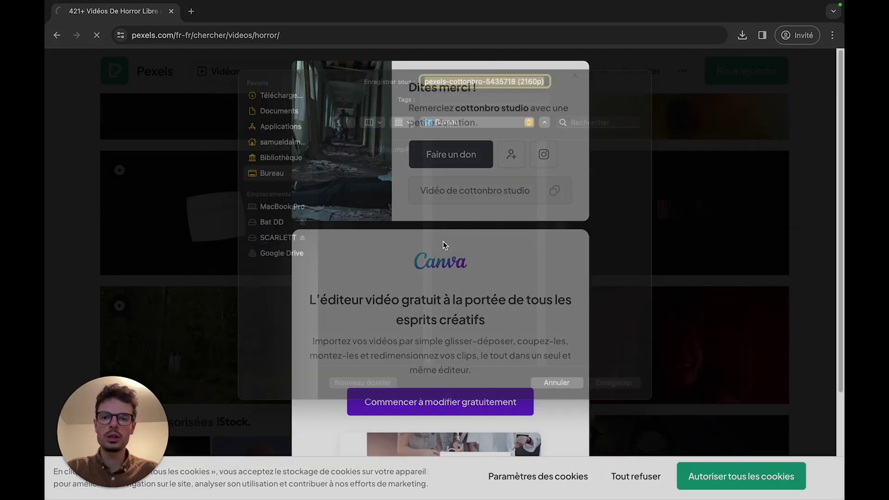
key(Return)
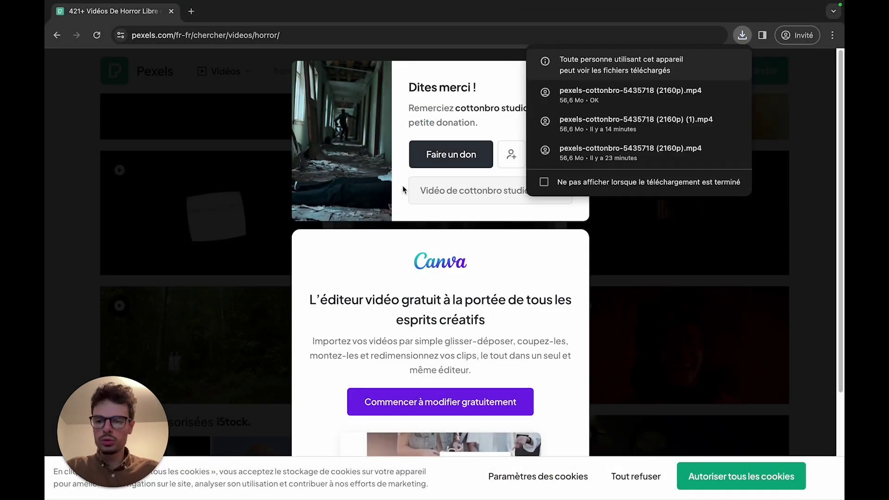
Switch from the browser to Bureau 1 and open Audacity.
key(ctrl+Up)
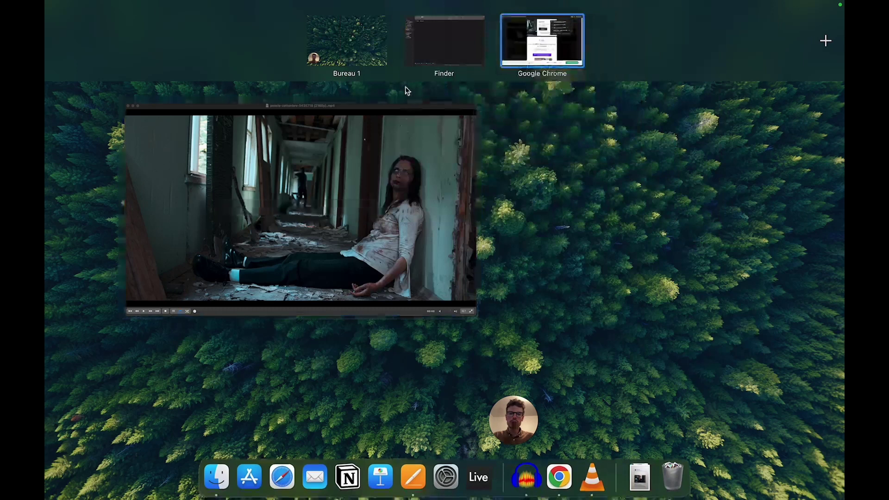
click(356, 44)
key(super+space)
text(audacity)
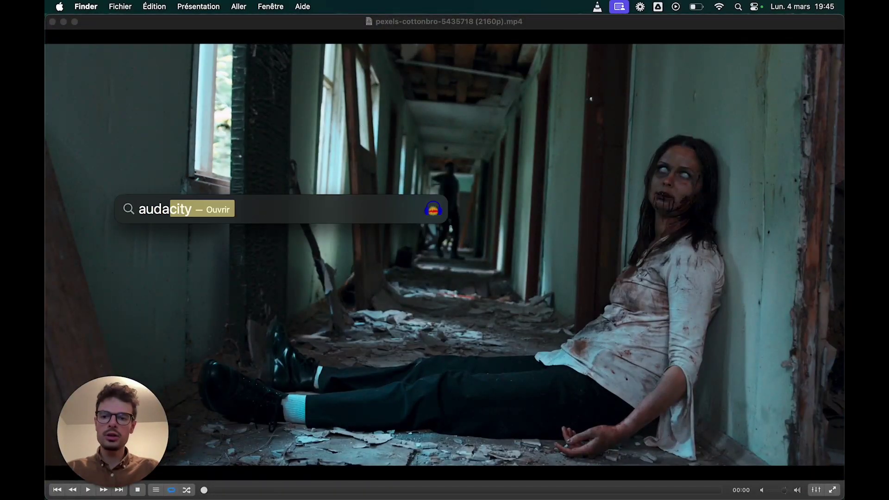
key(Return)
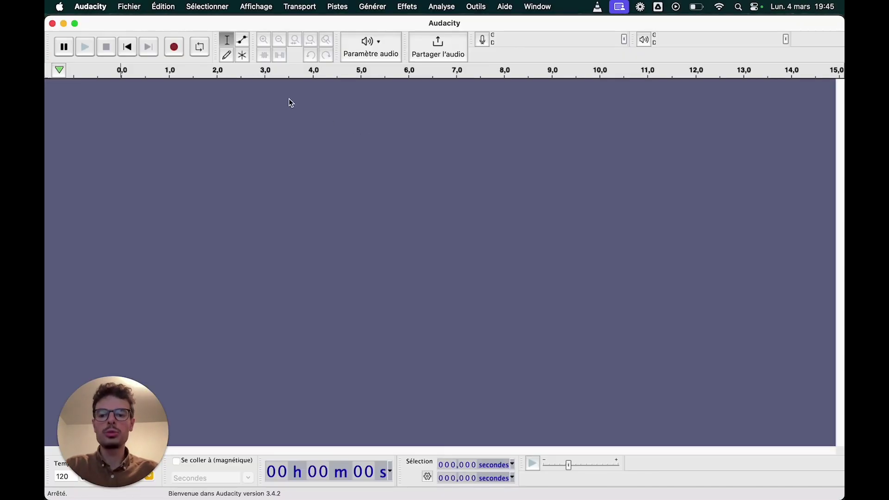
Open piano_note.mp3 from the Notes folder and play it.
click(133, 8)
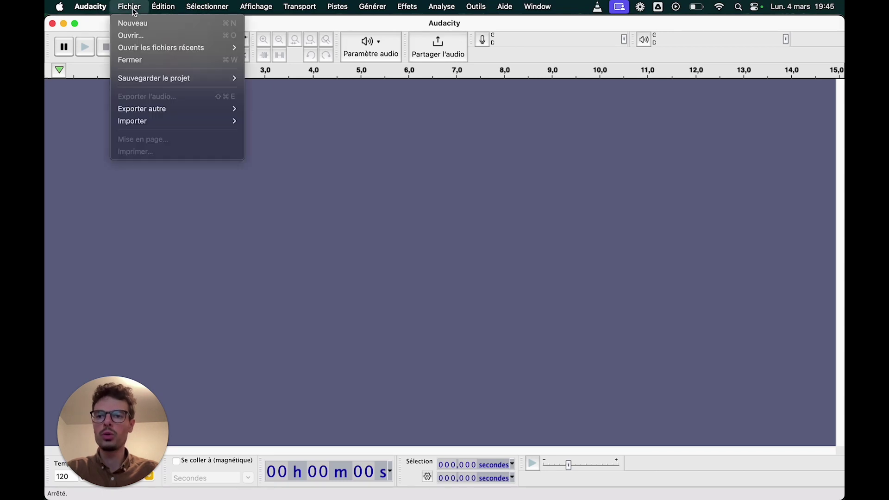
click(137, 32)
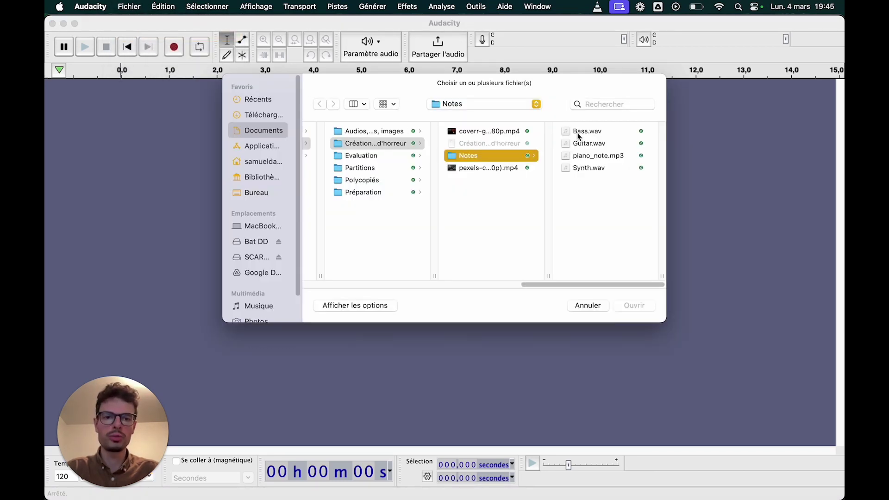
click(591, 157)
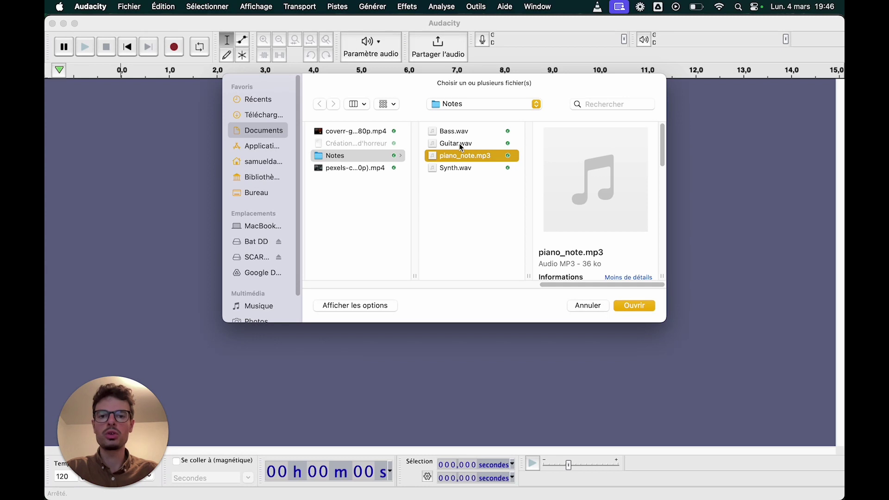
click(633, 306)
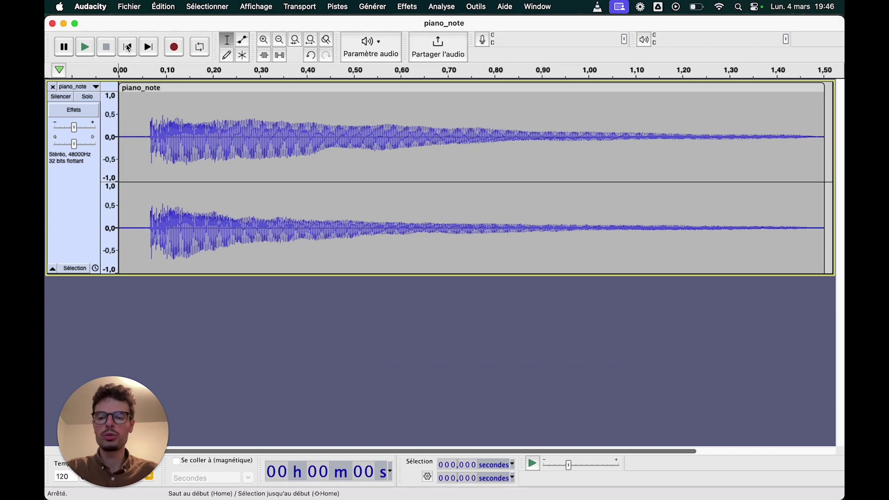
key(space)
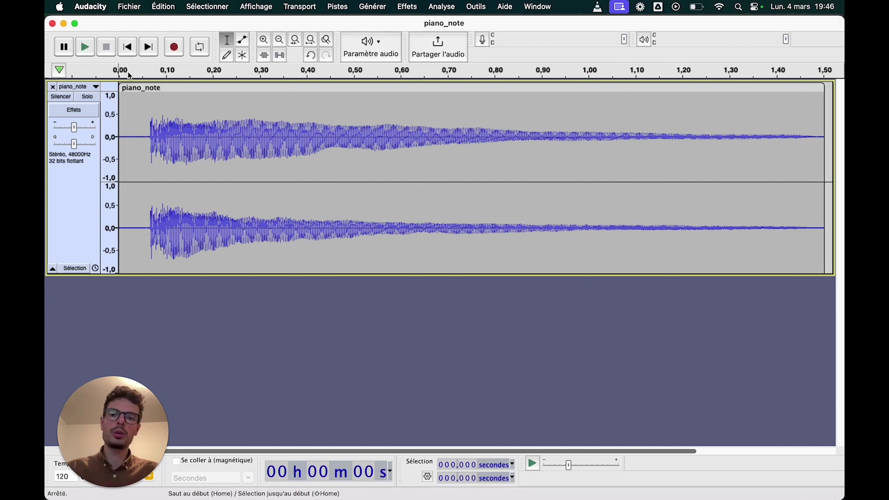
Apply the Basse et Aigu effect to the whole piano clip with bass 20 dB and treble -7 dB, previewing it first.
drag(828, 151, 119, 153)
click(407, 7)
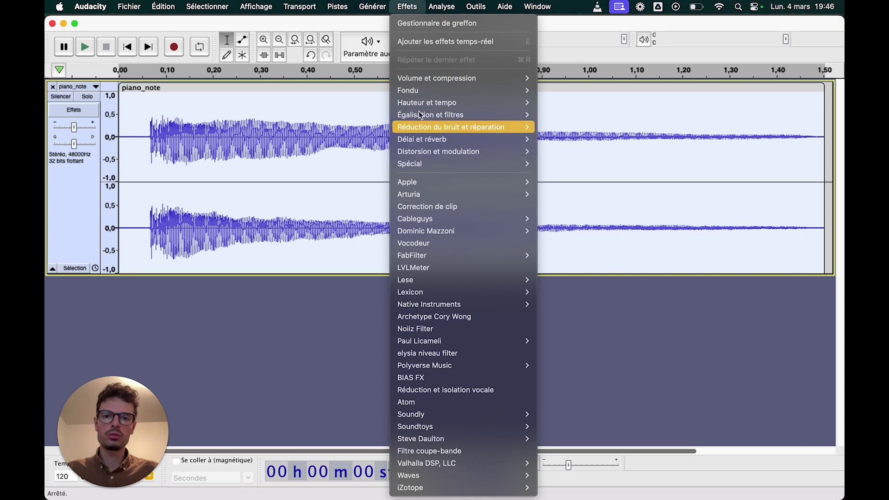
mouse_move(426, 84)
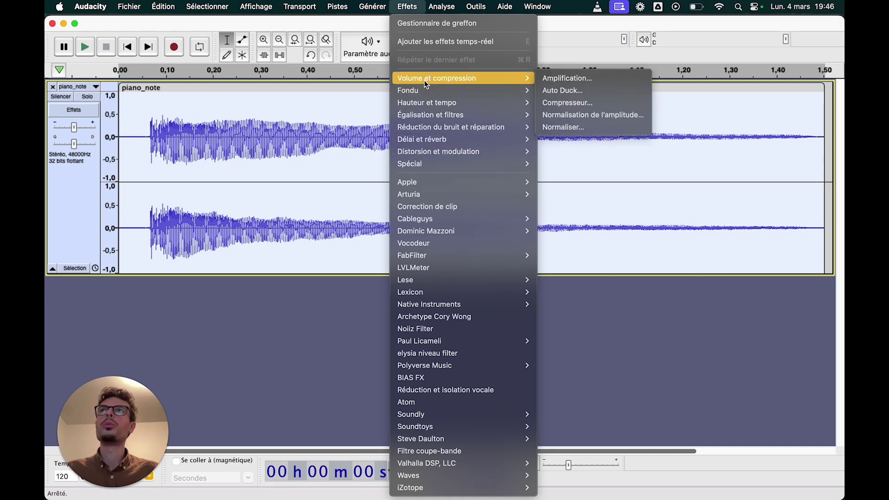
mouse_move(486, 115)
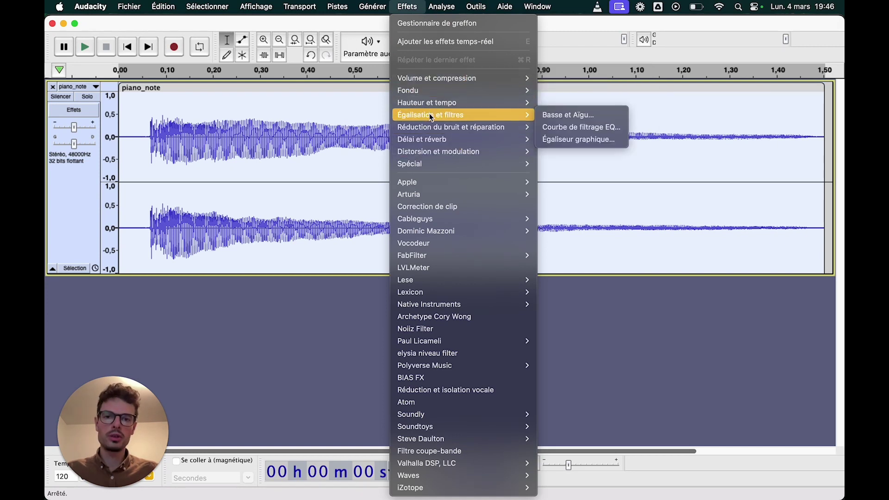
click(595, 115)
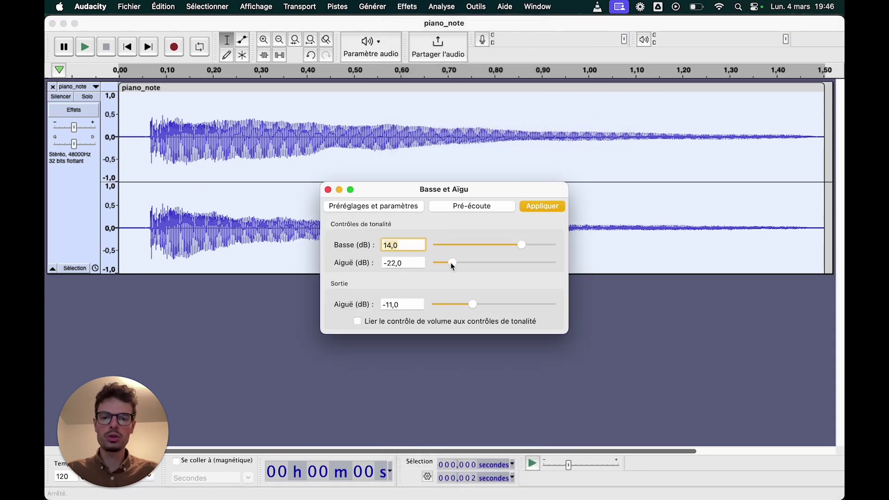
drag(451, 262, 474, 263)
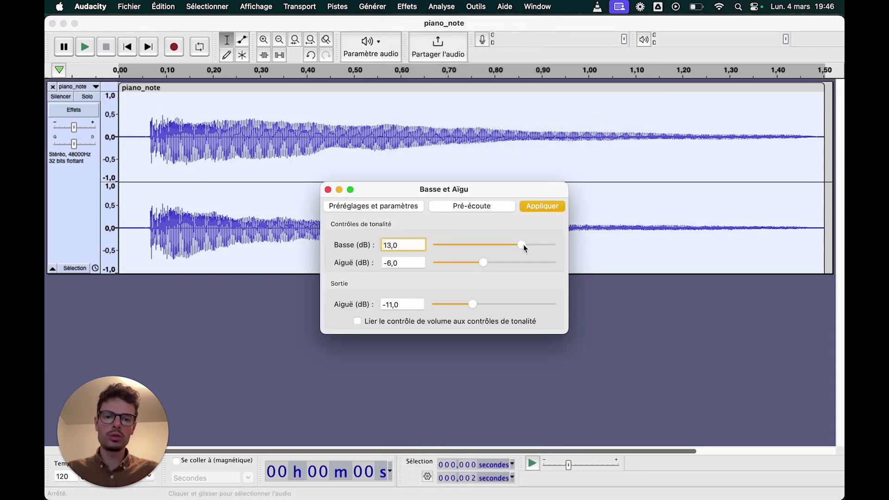
mouse_move(523, 244)
mouse_down()
mouse_move(476, 262)
mouse_move(533, 245)
mouse_up()
click(483, 263)
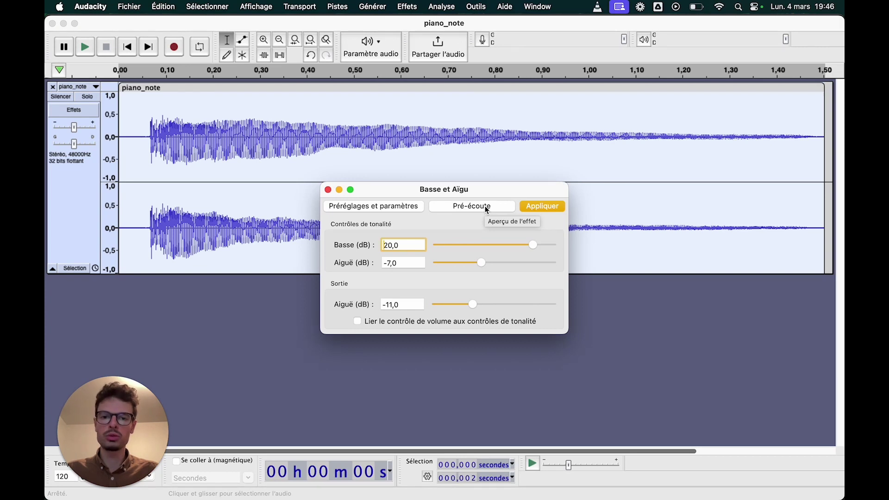
click(487, 210)
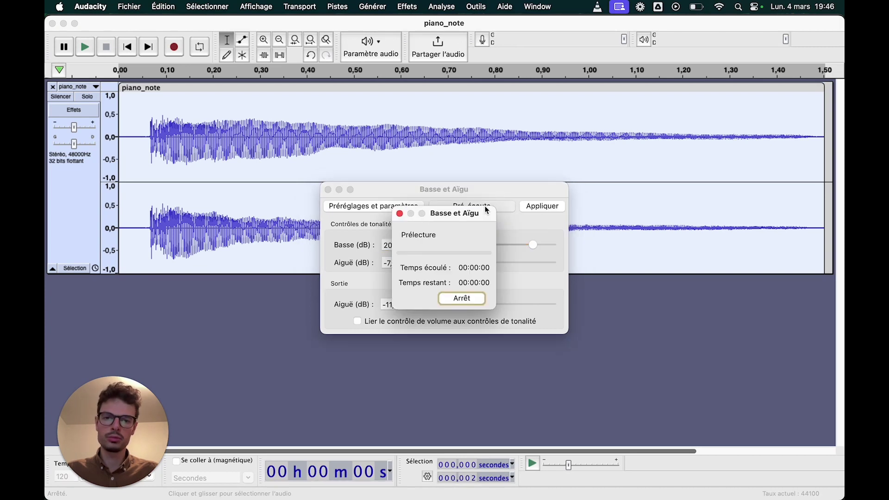
click(543, 209)
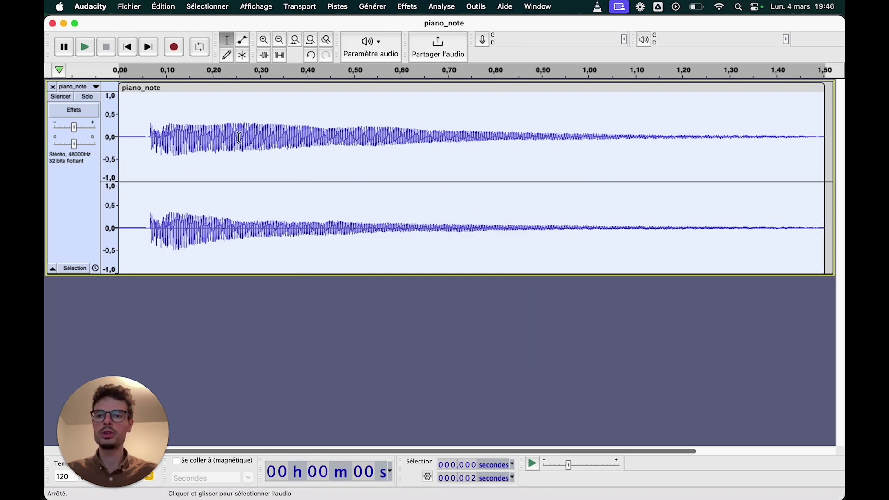
Undo the Basse et Aigu effect on the piano clip.
click(170, 7)
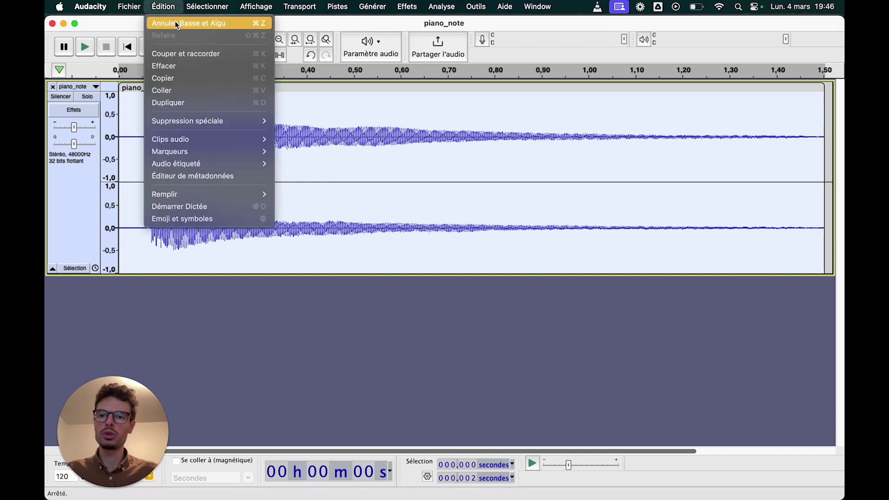
click(177, 25)
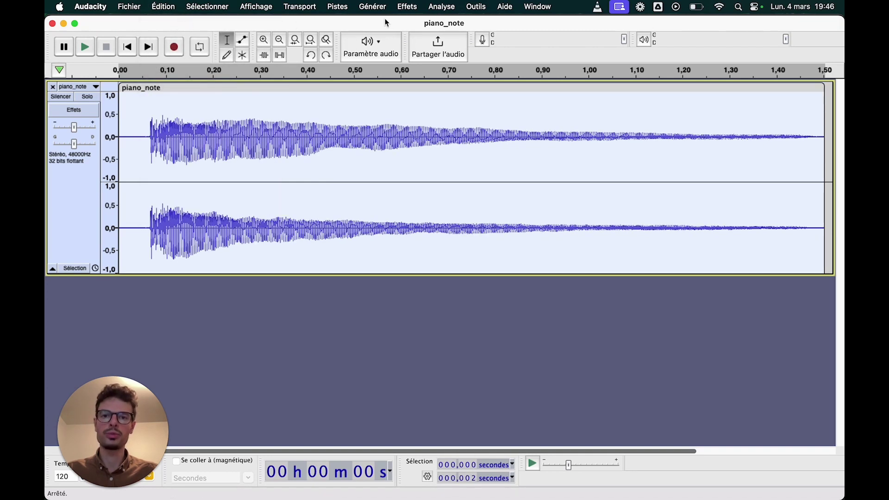
Try the Changer la hauteur effect on the piano clip with a -58 % change, listen to it and undo it.
click(406, 7)
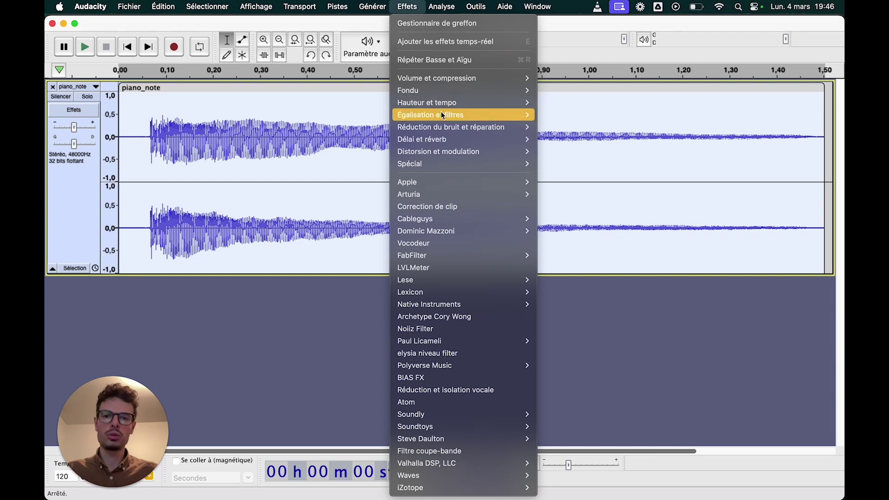
mouse_move(435, 103)
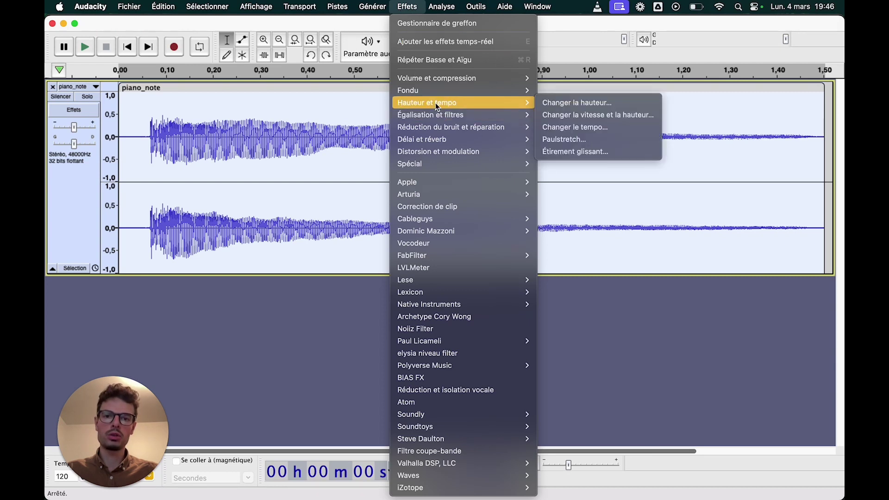
click(561, 105)
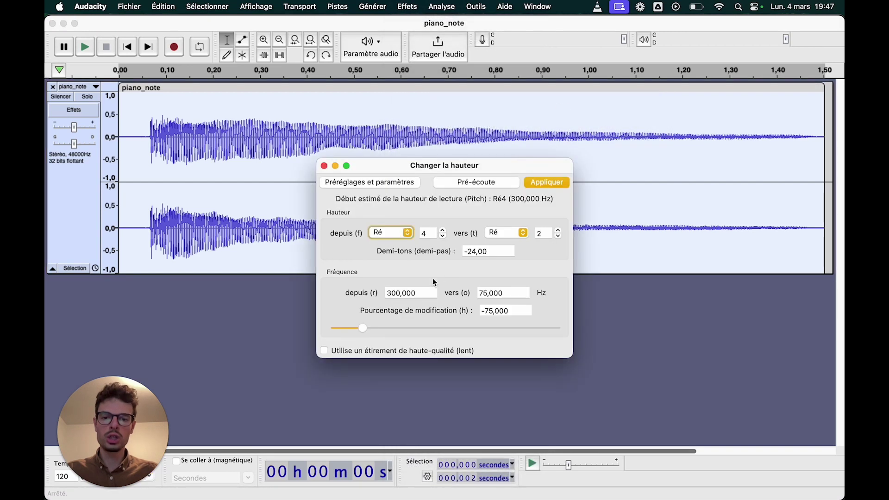
drag(365, 332, 383, 332)
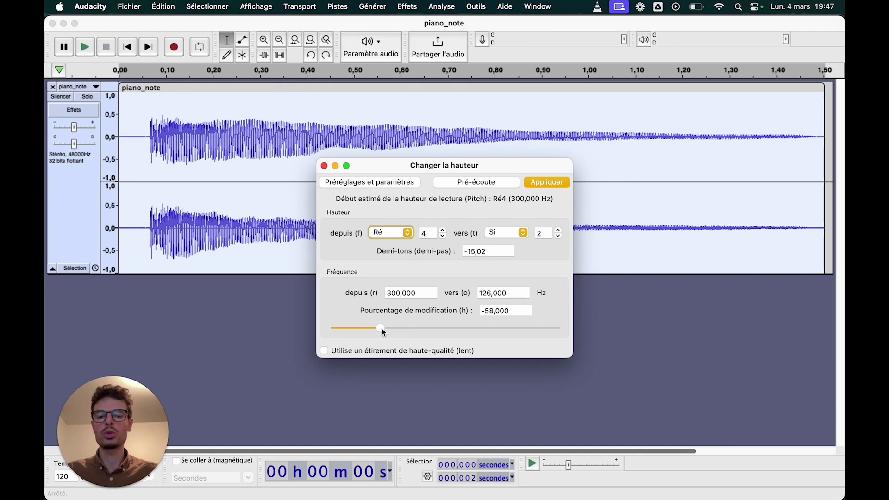
click(533, 185)
key(space)
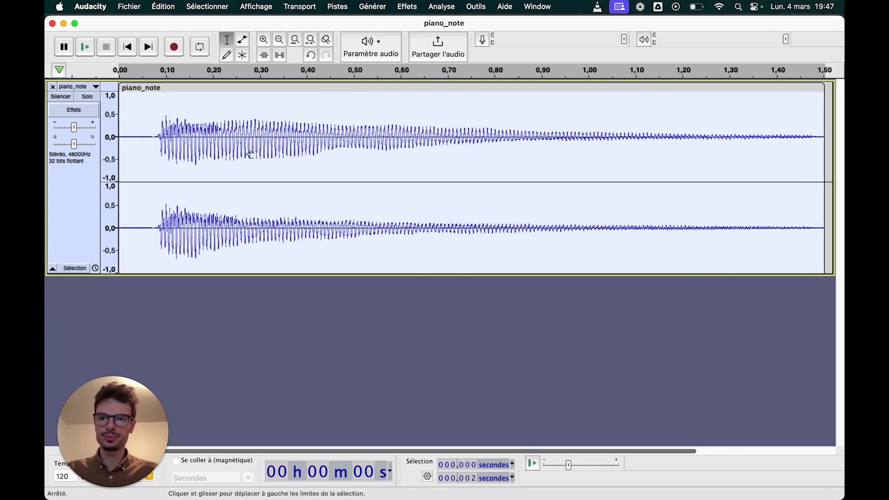
key(super+z)
Try the Changer le tempo effect on the piano clip with a -31 % change, listen to it and undo it.
click(406, 7)
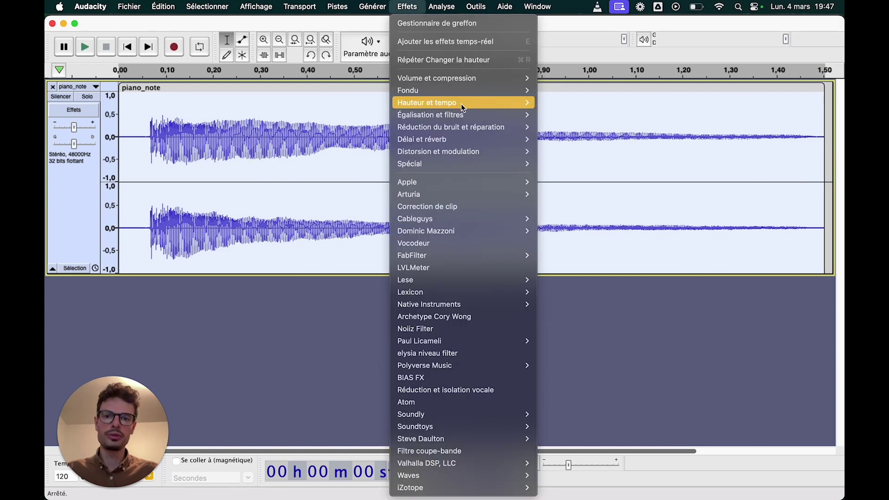
mouse_move(465, 104)
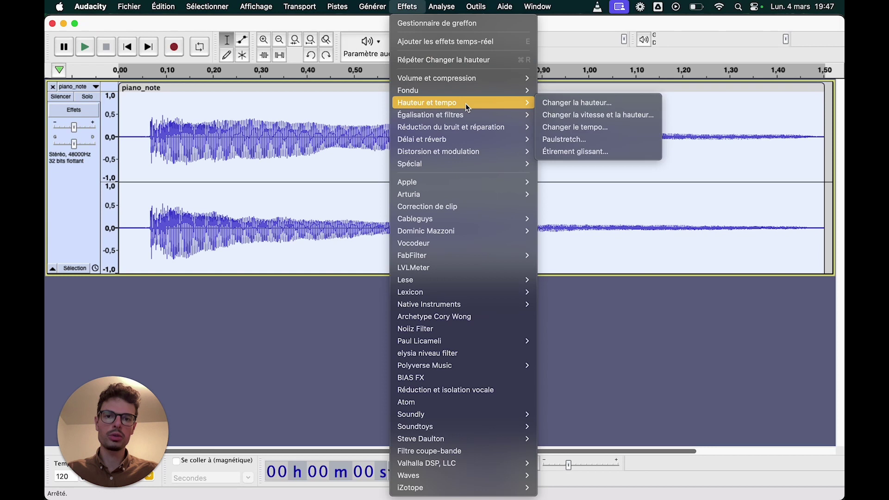
click(574, 126)
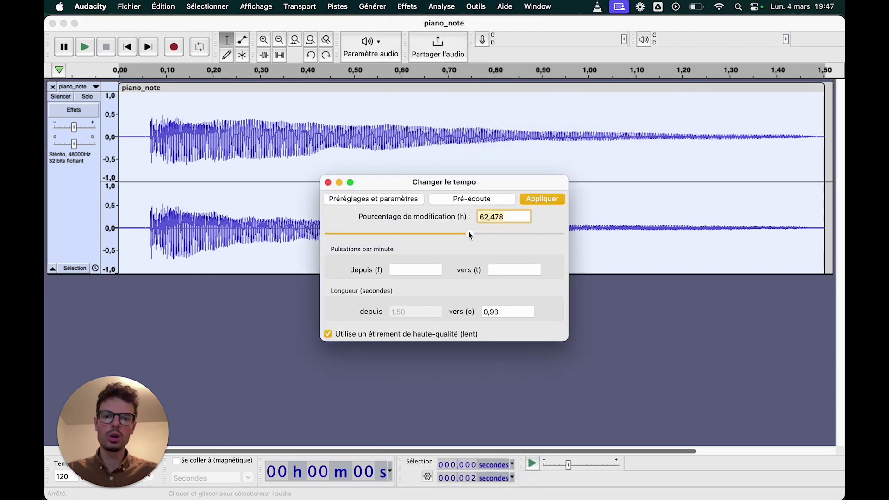
drag(468, 232, 402, 234)
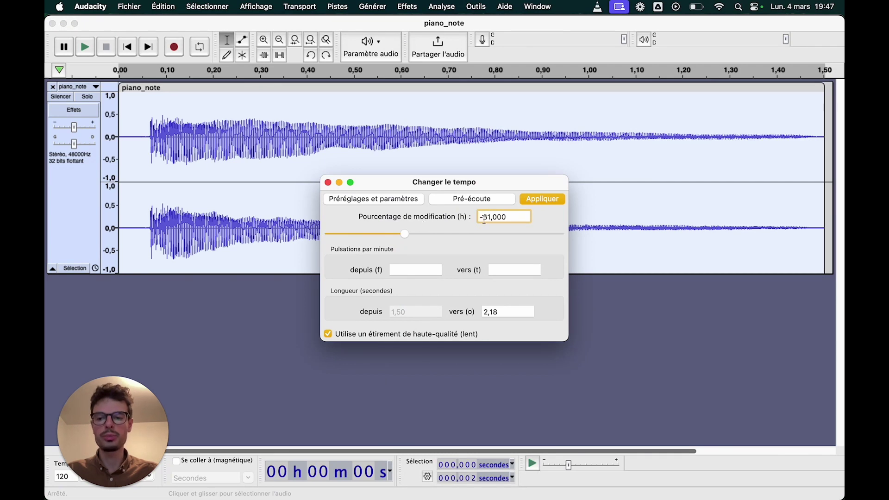
click(537, 200)
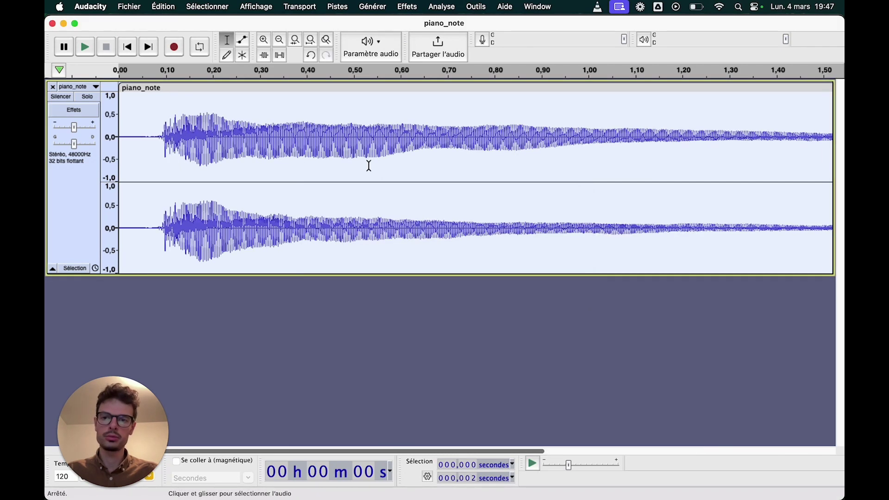
key(space)
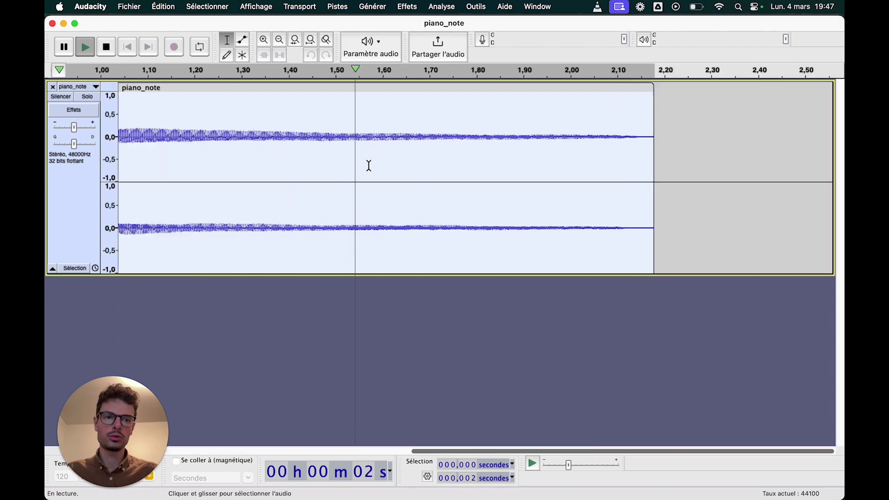
key(space)
key(space)
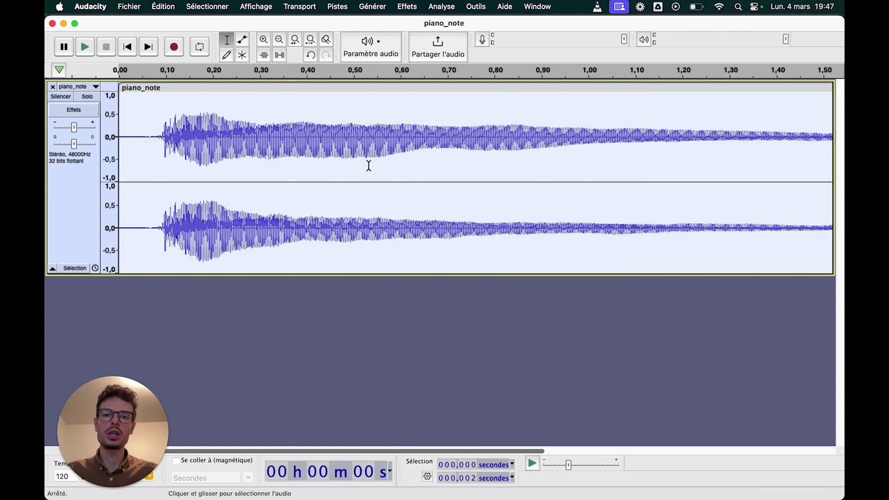
Apply Paulstretch to the piano clip with stretch factor 8.0 and time resolution 0.25 seconds, and play the stretched clip from its start.
click(406, 6)
mouse_move(509, 103)
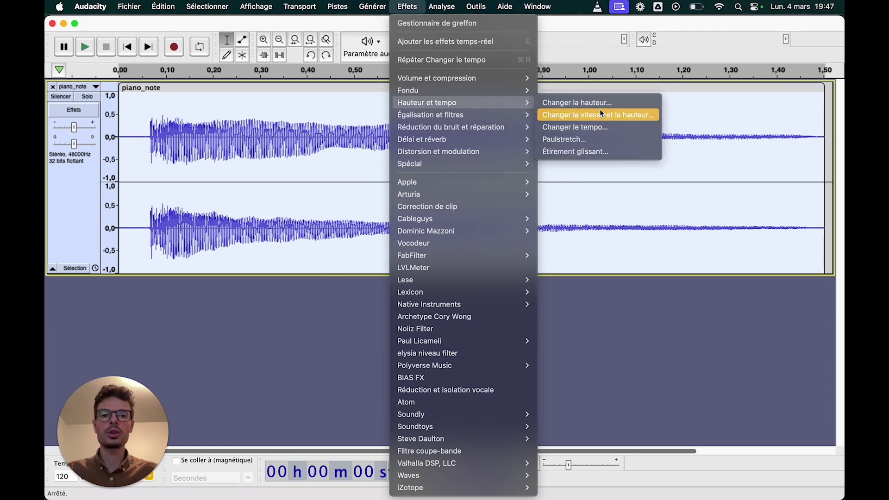
click(597, 140)
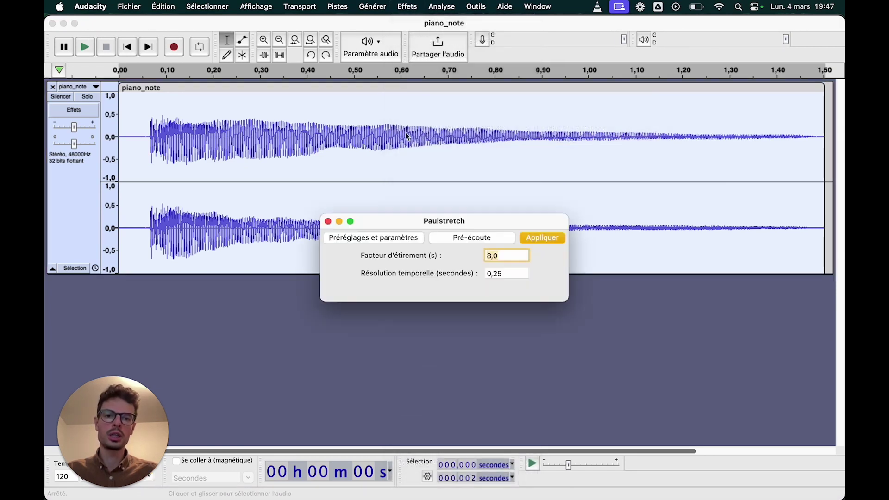
click(544, 239)
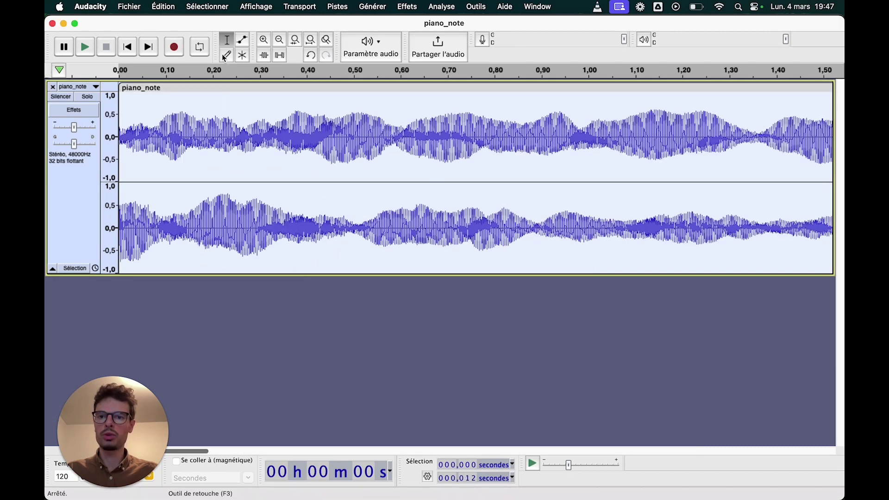
click(279, 42)
click(279, 41)
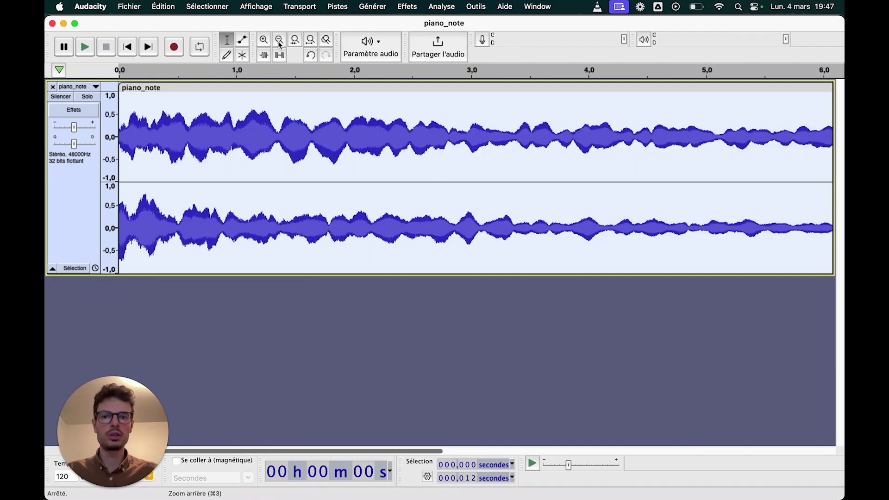
click(279, 42)
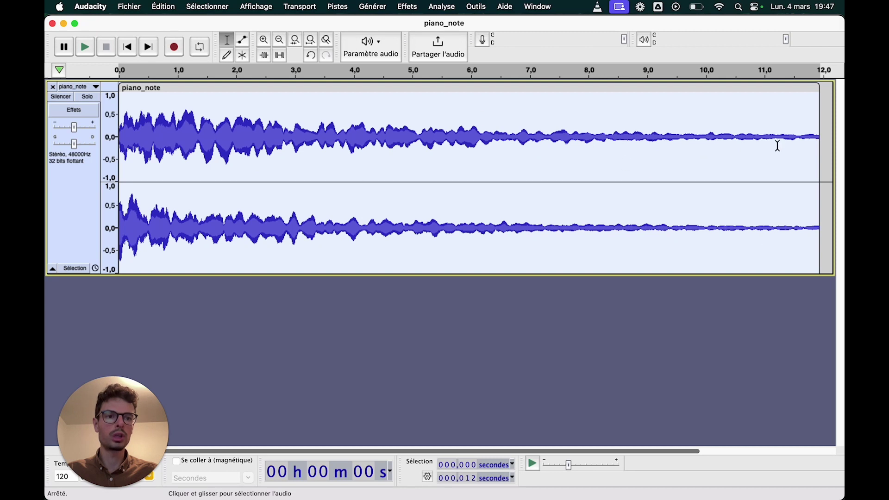
click(129, 47)
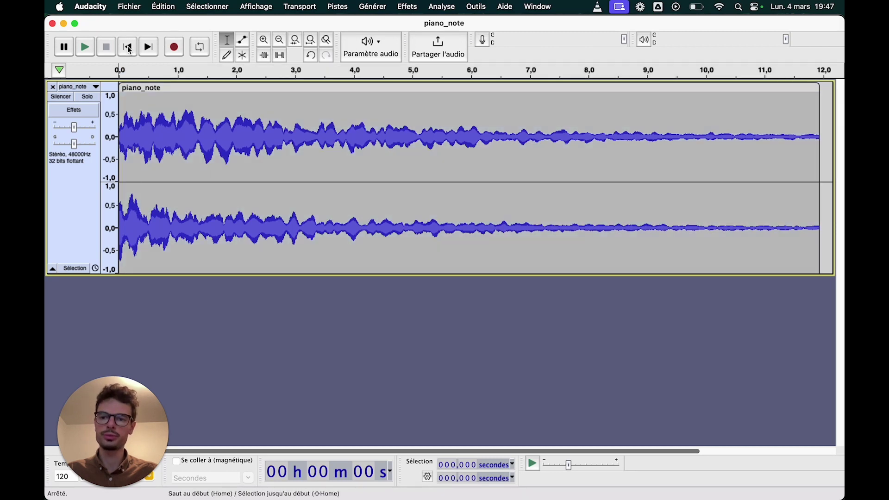
key(space)
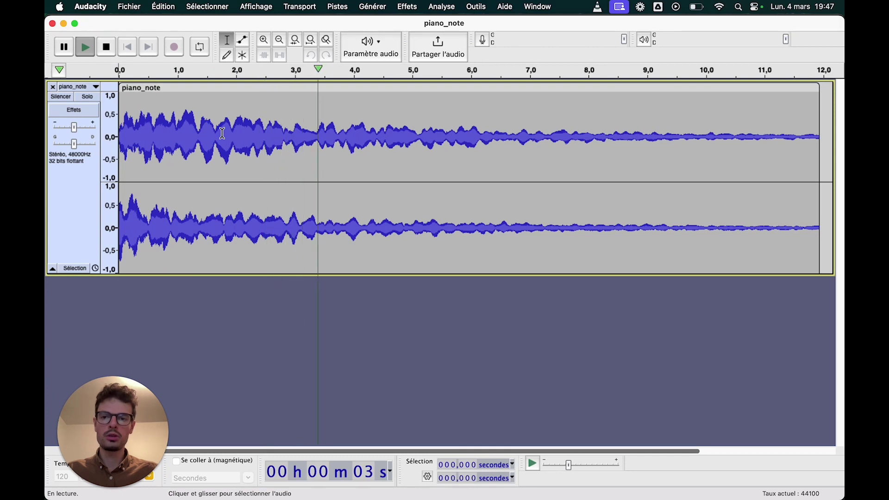
key(space)
Reverse the whole stretched piano clip with Inverser sens and play it from the start.
key(super+a)
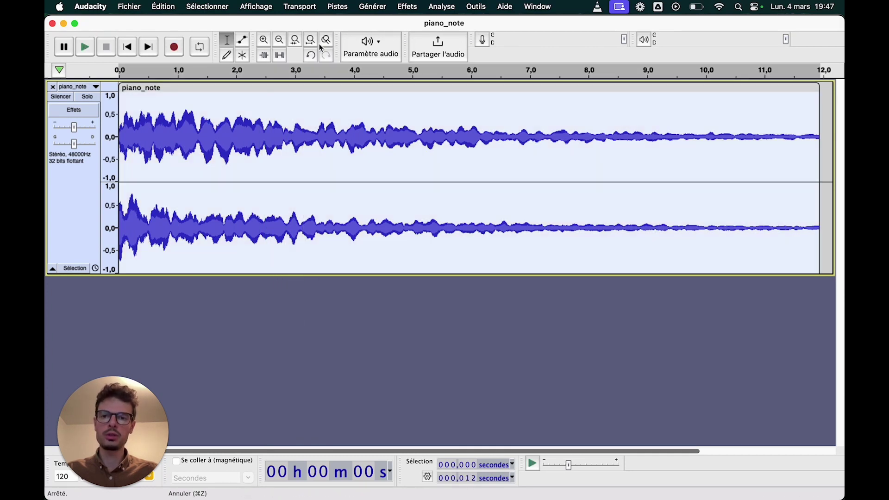
click(405, 8)
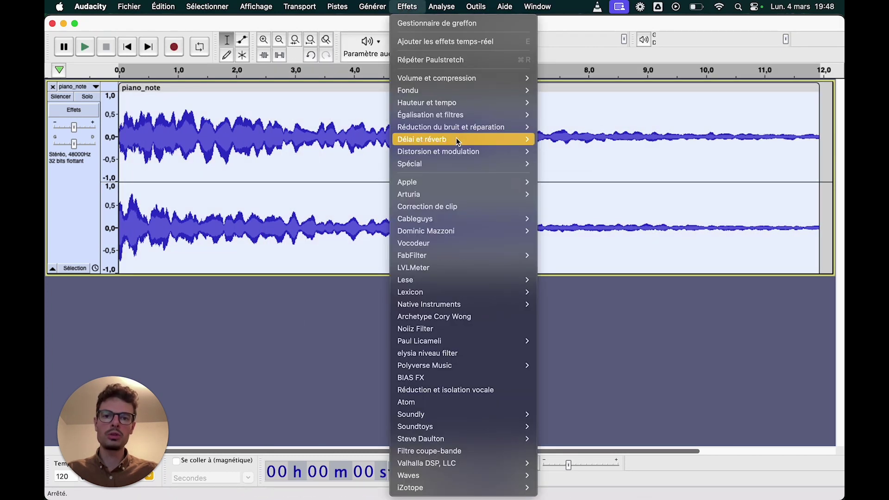
mouse_move(463, 165)
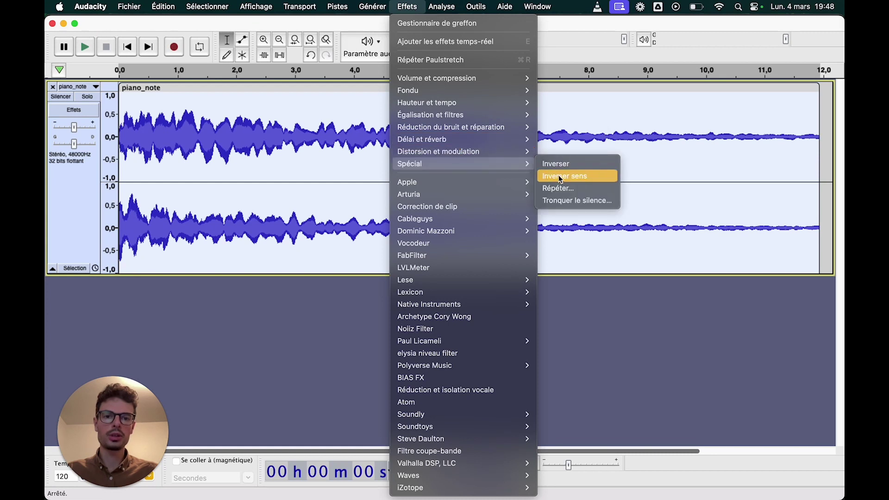
click(602, 180)
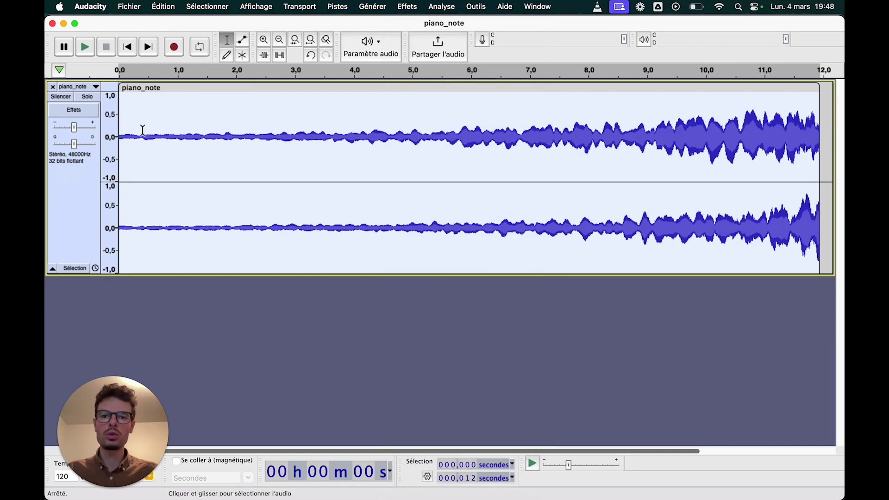
click(136, 48)
key(space)
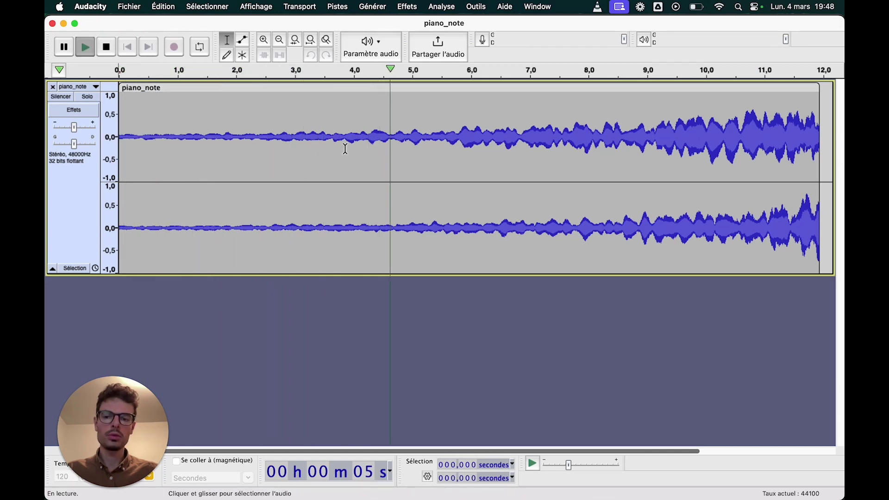
key(space)
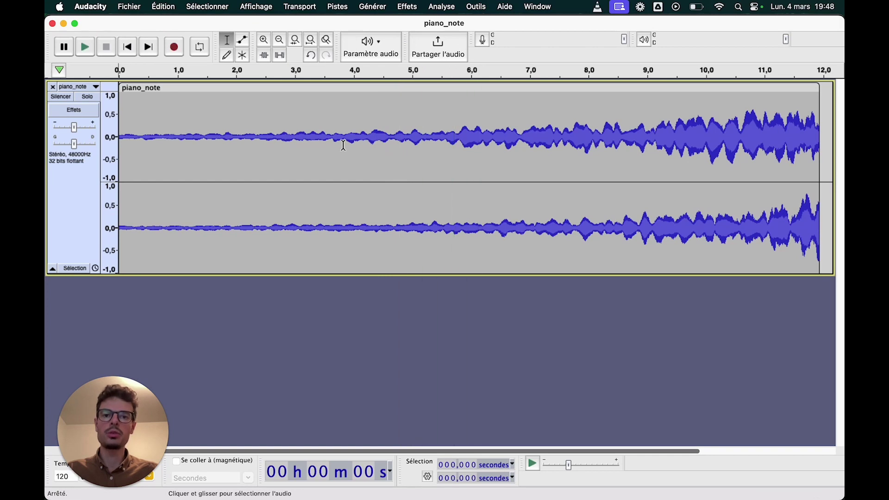
Apply the Phaser effect to the whole reversed clip with 2 phases and a higher depth, and listen to it.
double_click(374, 111)
click(414, 7)
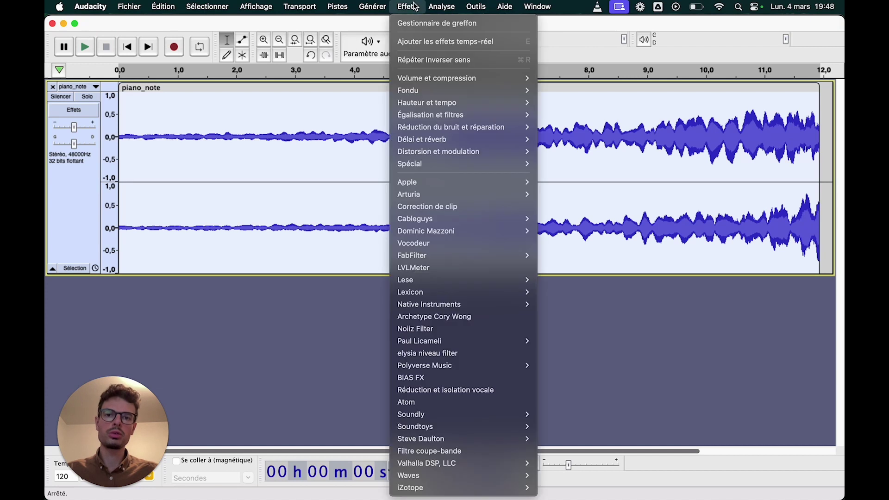
mouse_move(438, 103)
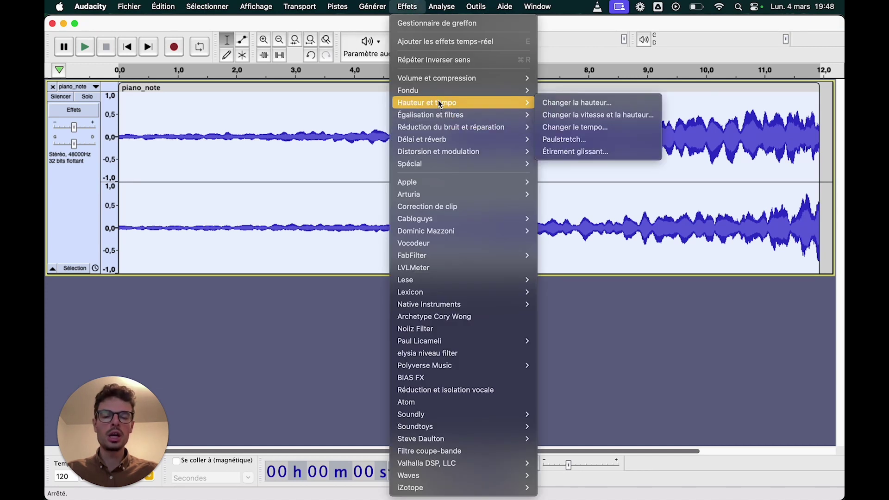
mouse_move(437, 150)
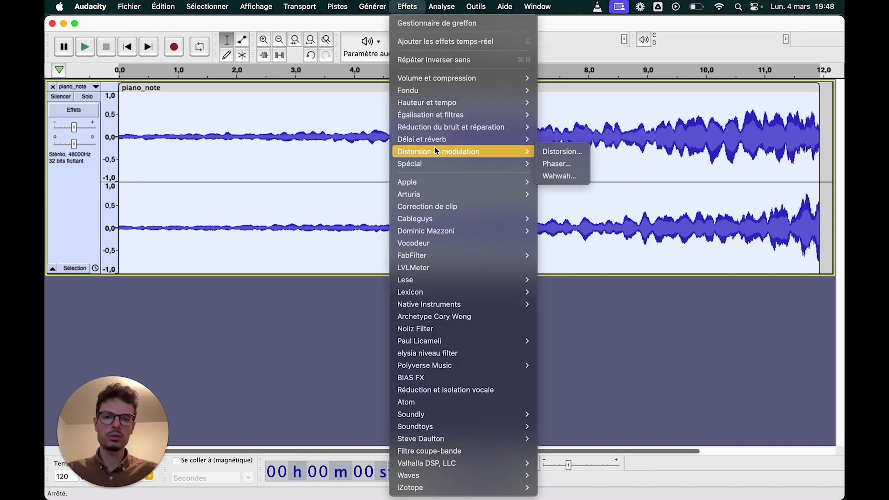
click(555, 164)
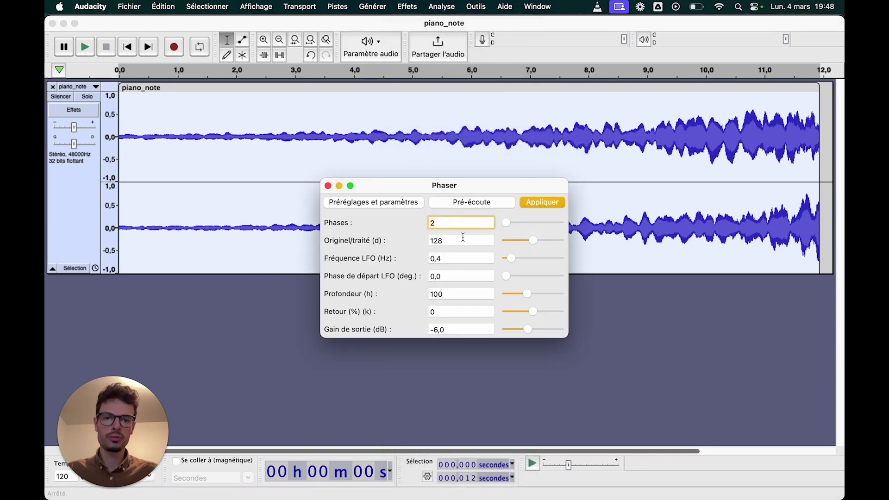
drag(507, 225, 526, 220)
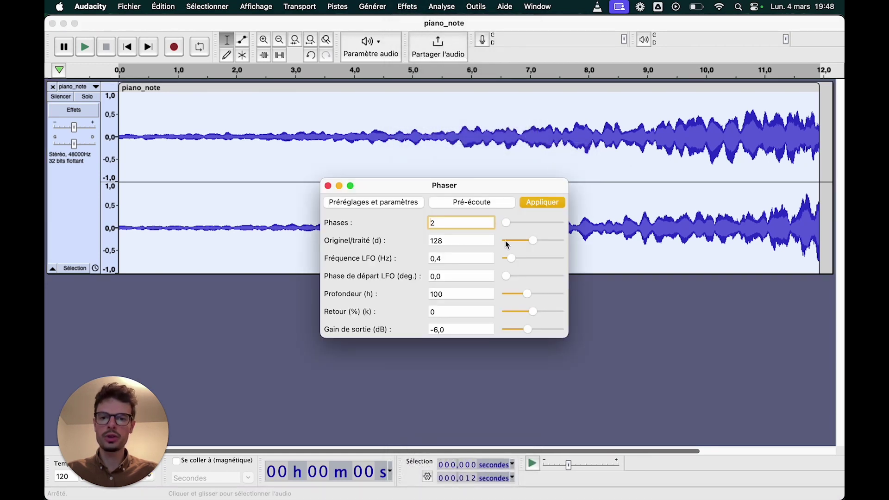
drag(524, 291, 535, 293)
click(539, 202)
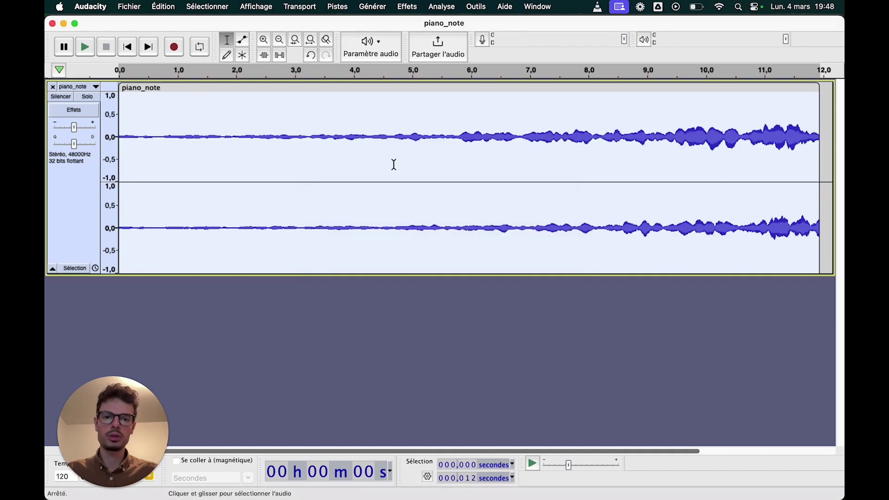
key(space)
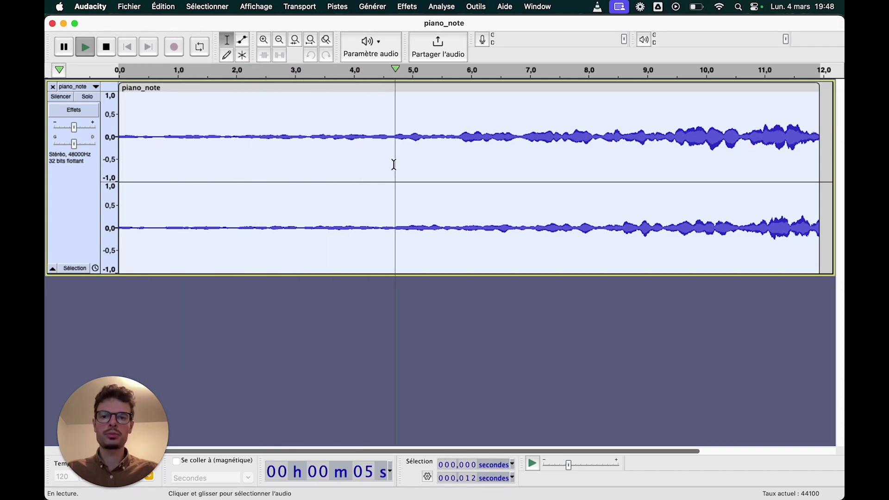
key(space)
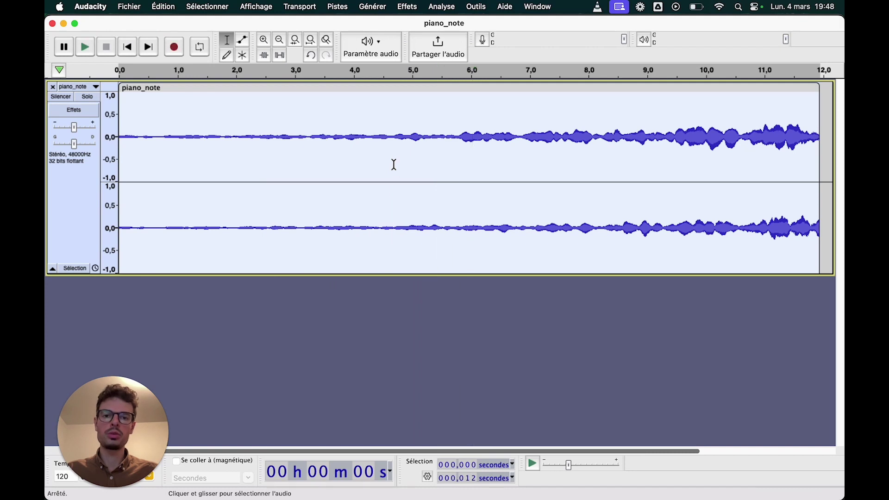
Lower the clip's pitch by 24 semitones with Changer la hauteur and listen to it.
mouse_move(439, 103)
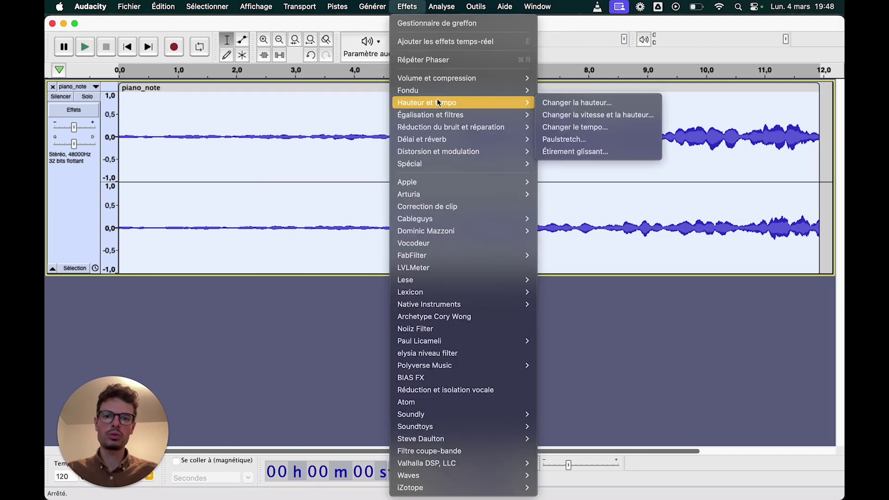
click(571, 103)
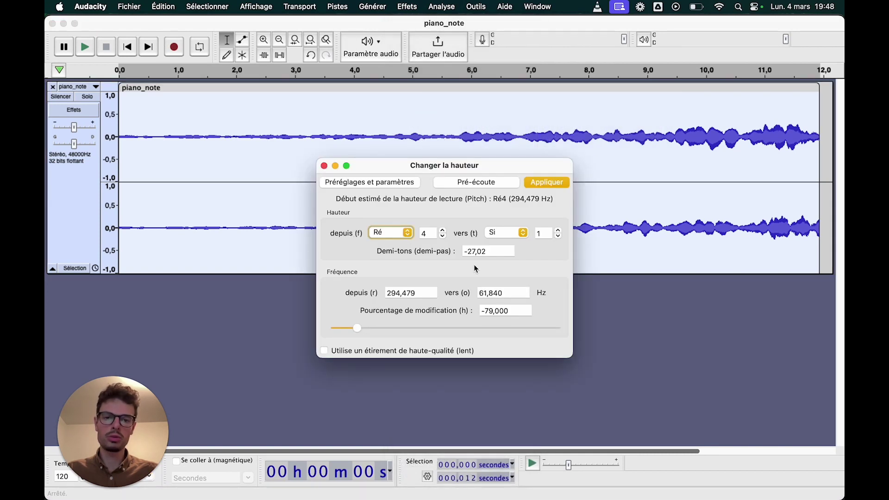
click(487, 253)
key(BackSpace)
key(BackSpace)
key(BackSpace)
key(BackSpace)
key(BackSpace)
key(BackSpace)
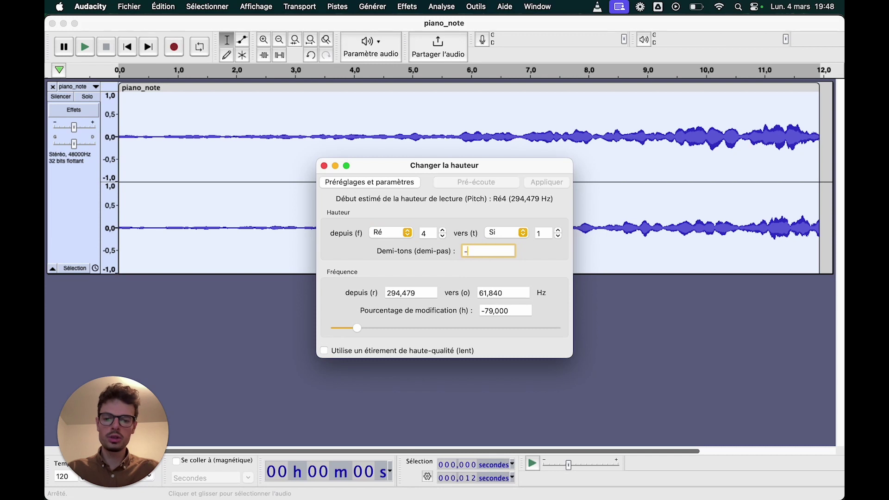
text(-24)
key(Return)
key(space)
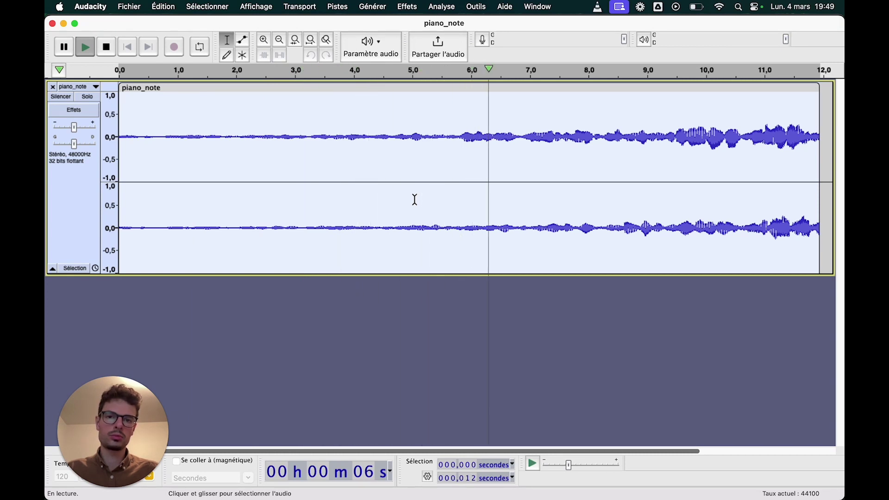
key(space)
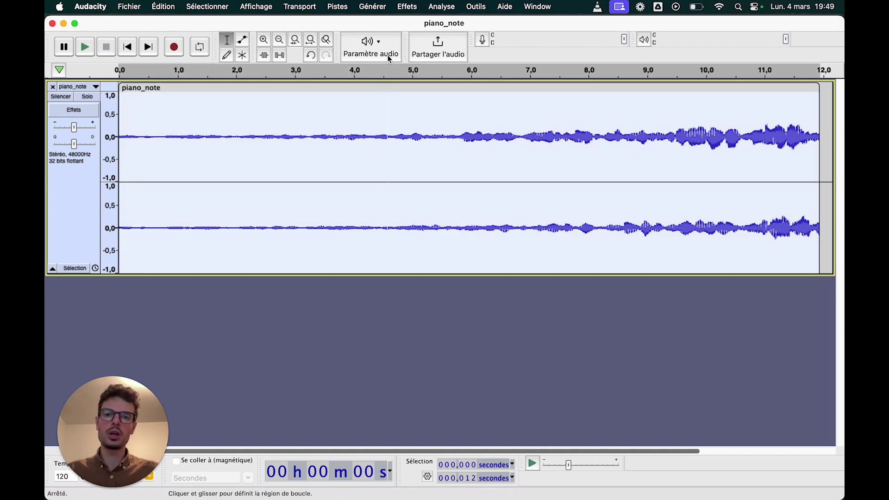
Amplify the whole clip by 7.5 dB with Amplification and listen to it from the start.
click(408, 7)
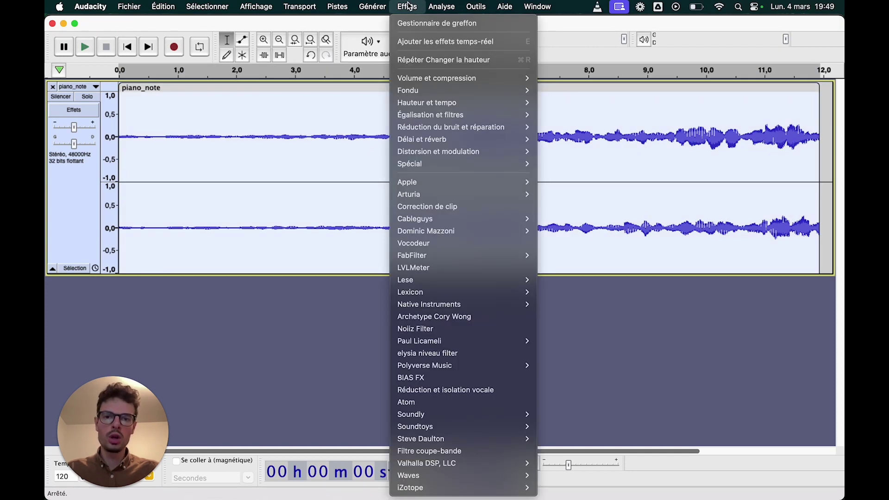
mouse_move(441, 79)
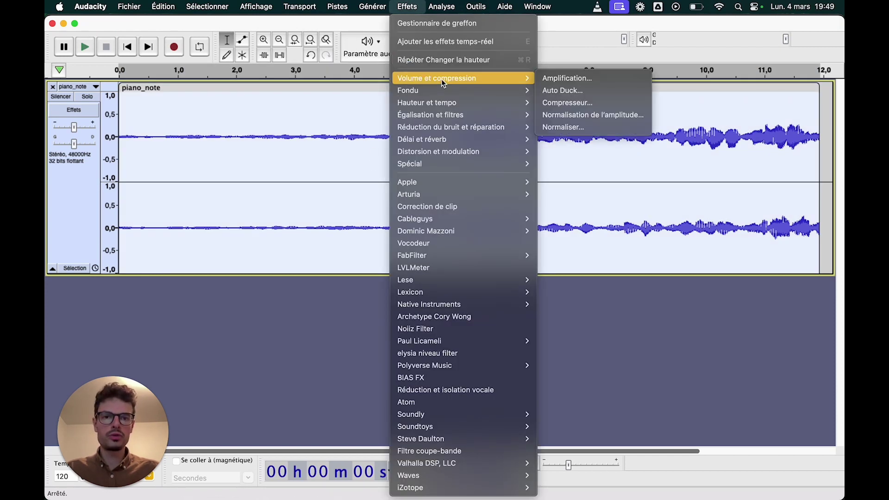
click(559, 80)
mouse_move(466, 267)
mouse_down()
mouse_move(483, 267)
mouse_move(459, 268)
mouse_up()
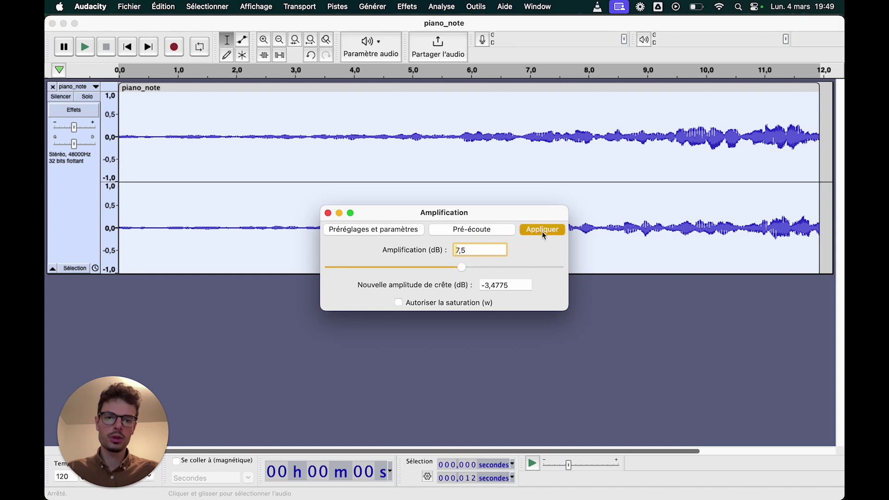
click(542, 230)
key(space)
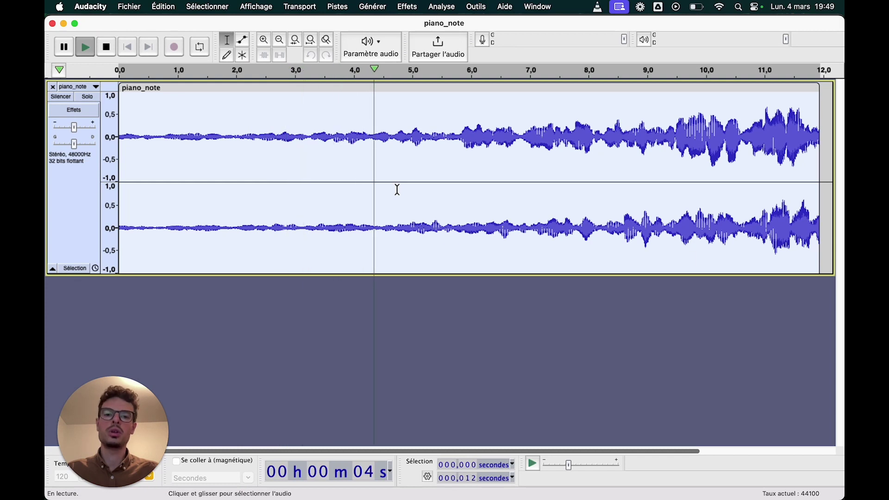
key(space)
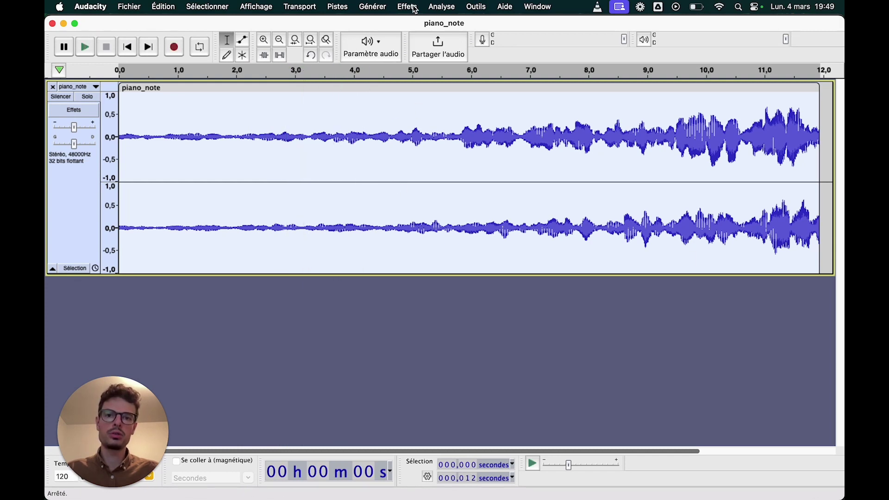
Apply Réverbération to the clip with 53% room size, 57% reverberation and 0 dB wet gain, and listen to it.
click(415, 9)
mouse_move(520, 144)
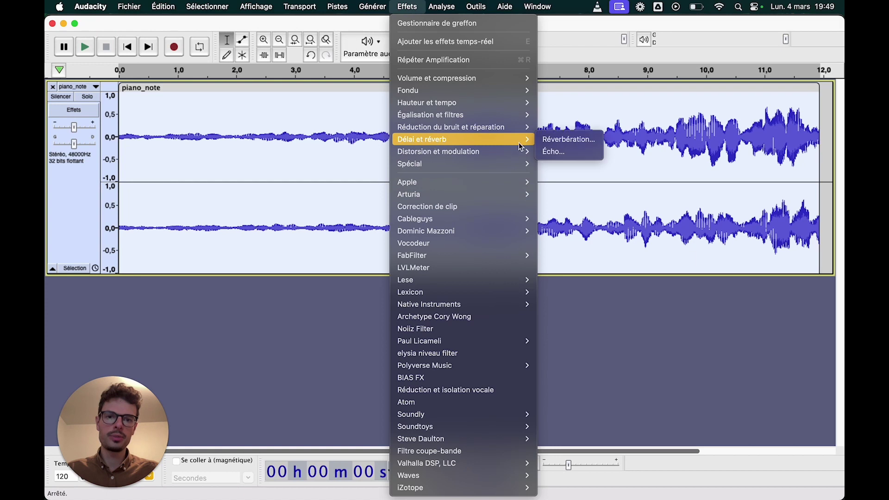
click(560, 139)
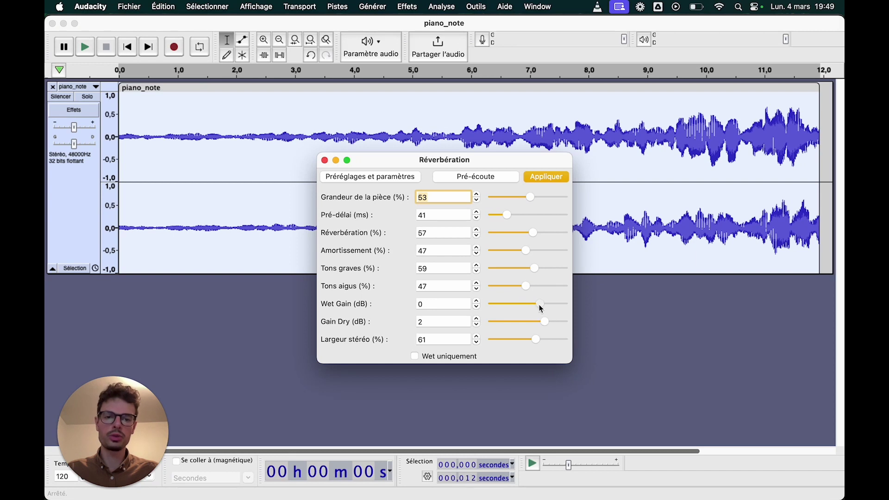
click(543, 176)
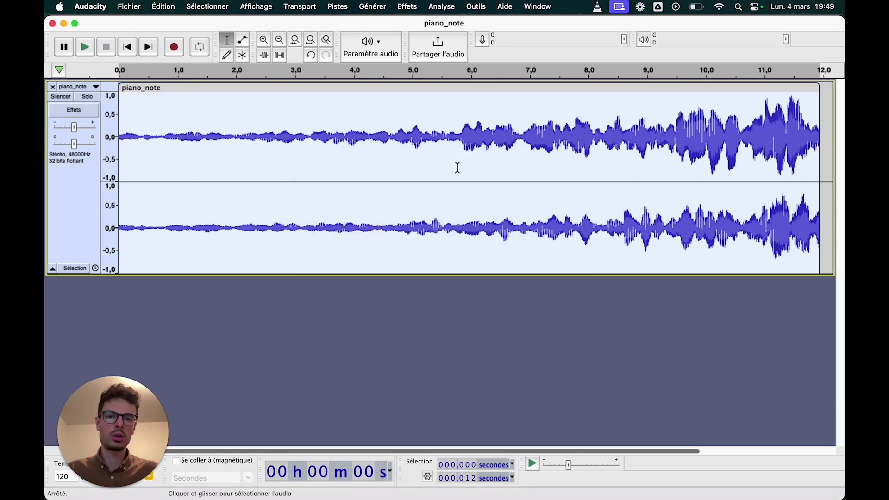
key(space)
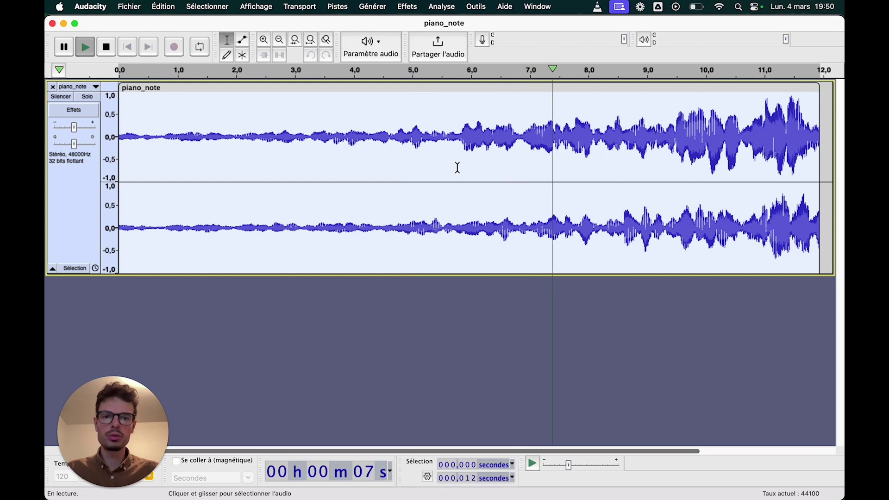
key(space)
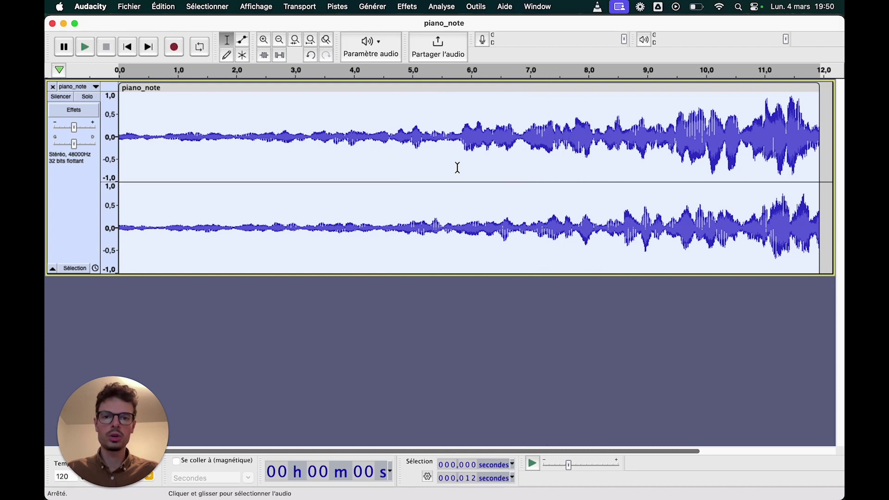
Play the processed sound from its start alongside the horror video in VLC, shown in a small window beside the track.
key(ctrl+Up)
click(365, 296)
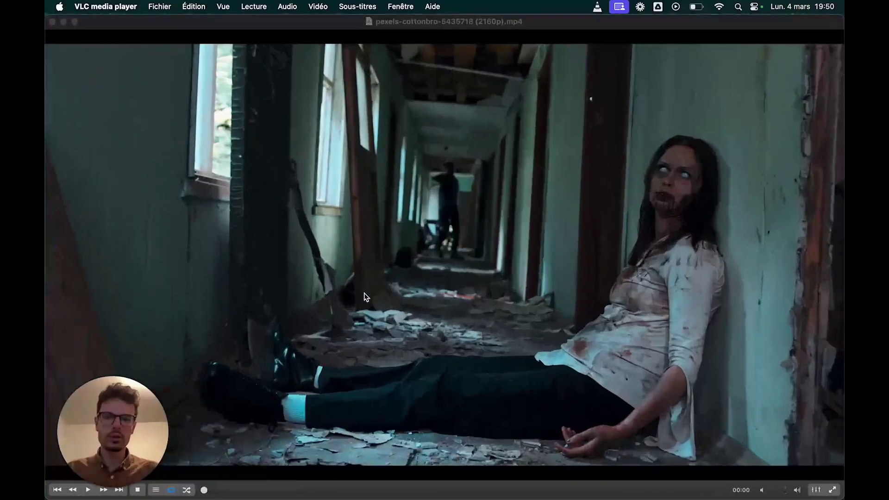
drag(49, 17, 497, 207)
click(526, 240)
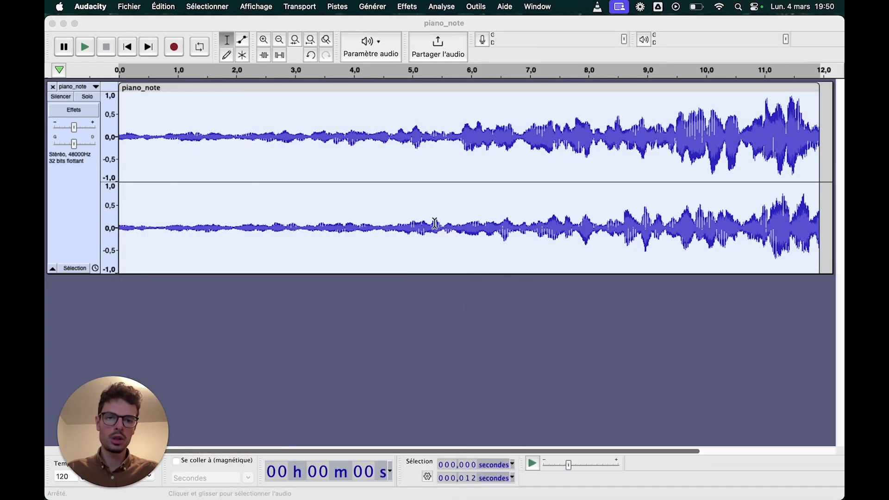
click(435, 197)
click(128, 47)
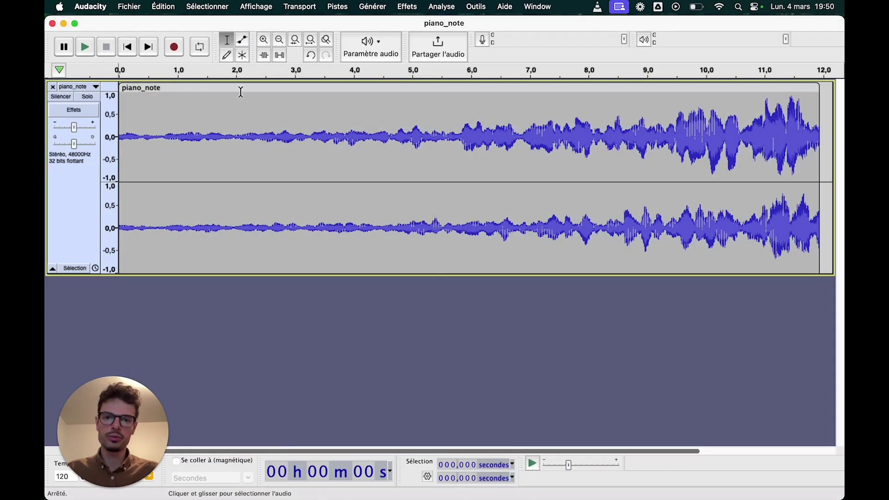
key(space)
key(ctrl+Up)
click(760, 171)
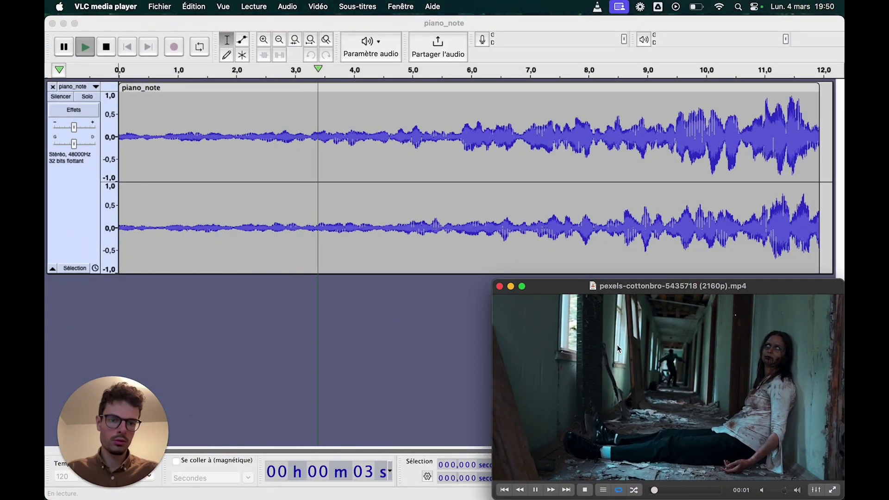
drag(609, 283, 609, 268)
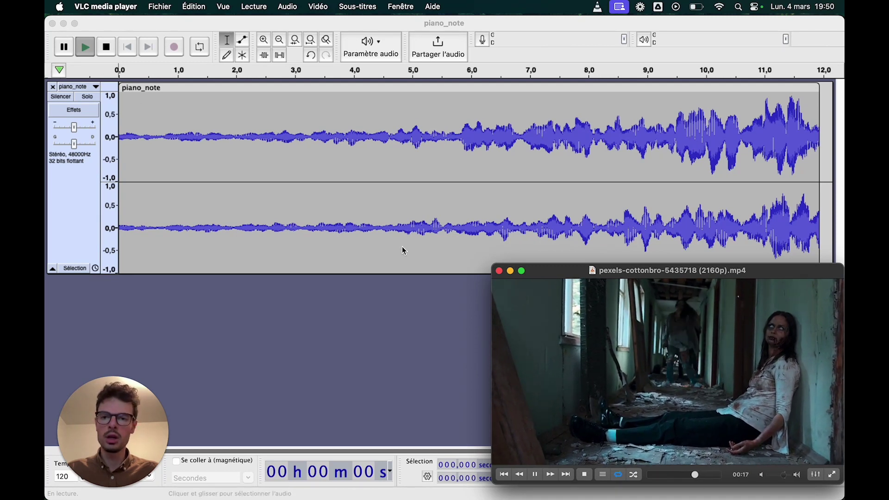
click(224, 134)
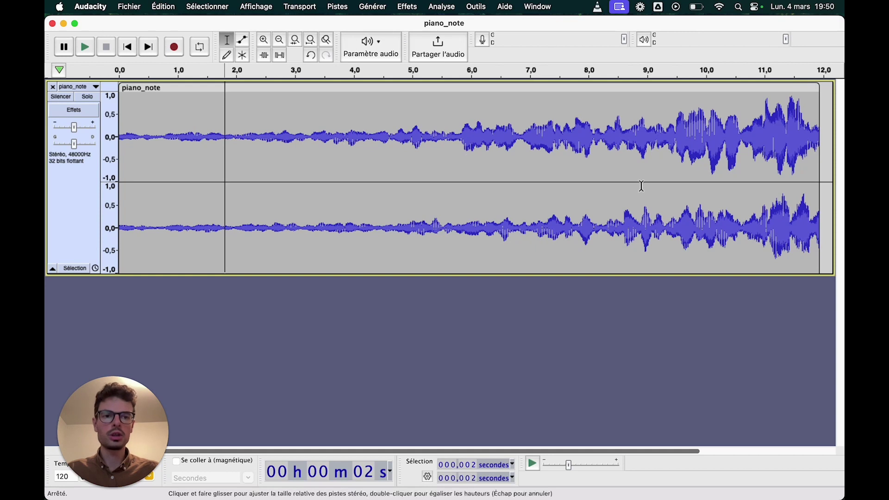
click(741, 162)
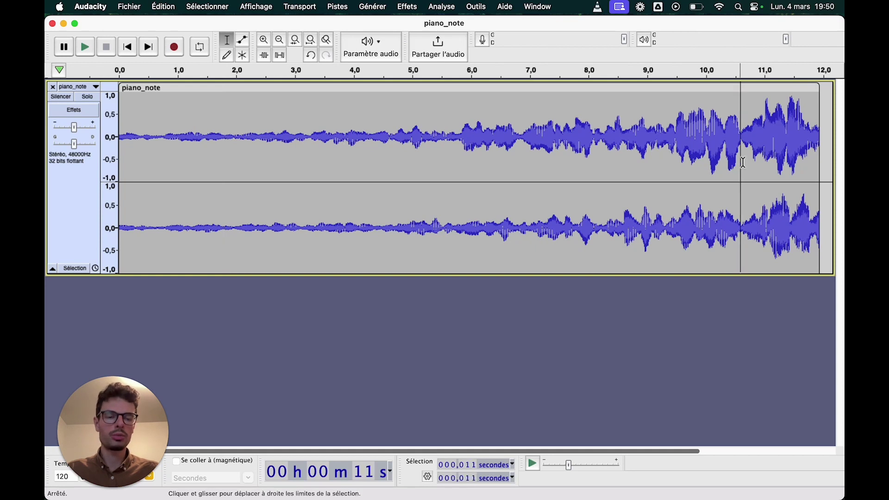
click(818, 147)
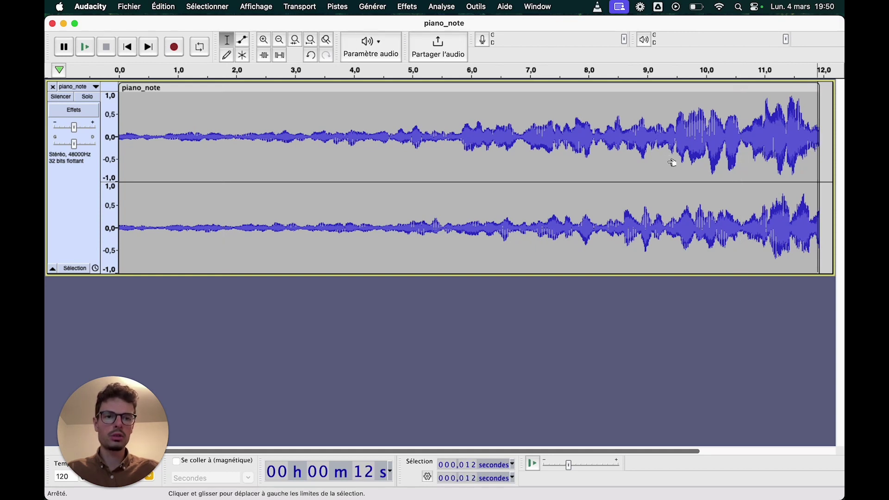
click(548, 115)
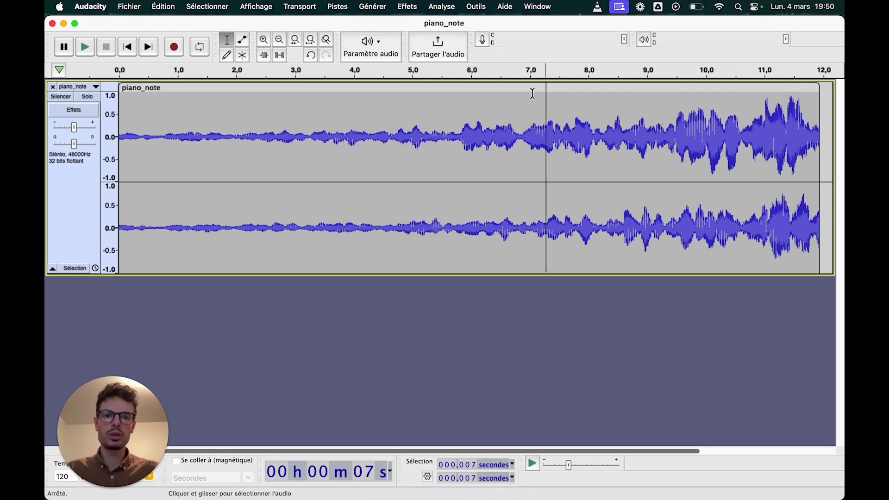
click(528, 91)
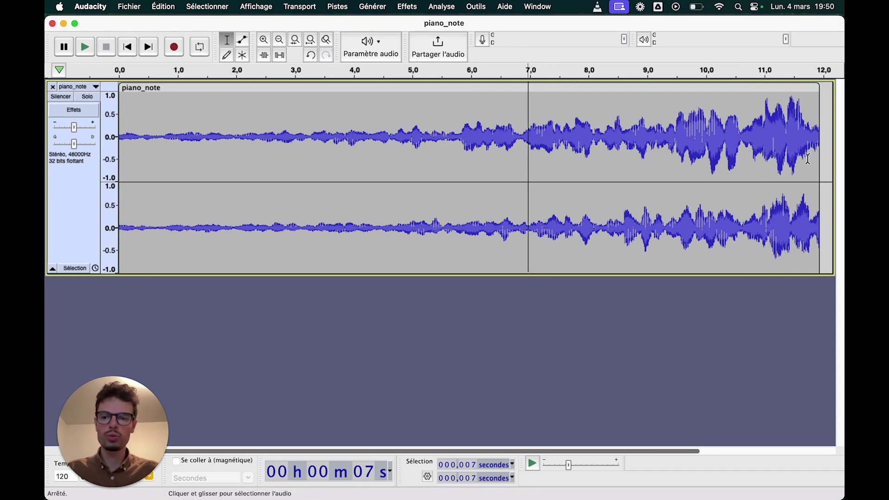
click(811, 224)
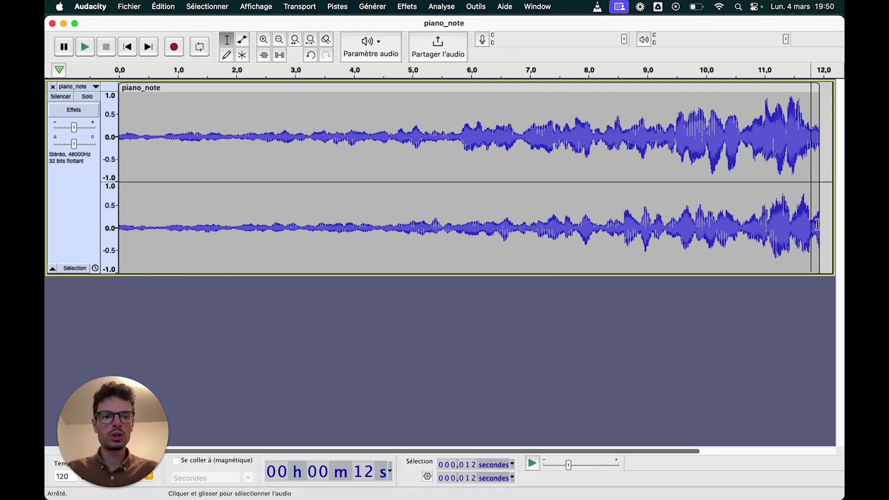
Copy the whole piano_note clip and paste it directly at the clip's end.
drag(818, 225, 113, 180)
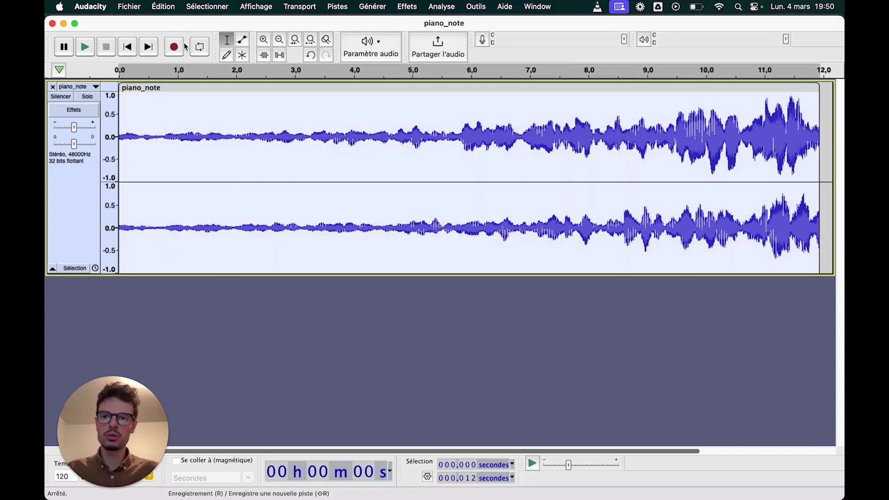
click(156, 9)
click(178, 79)
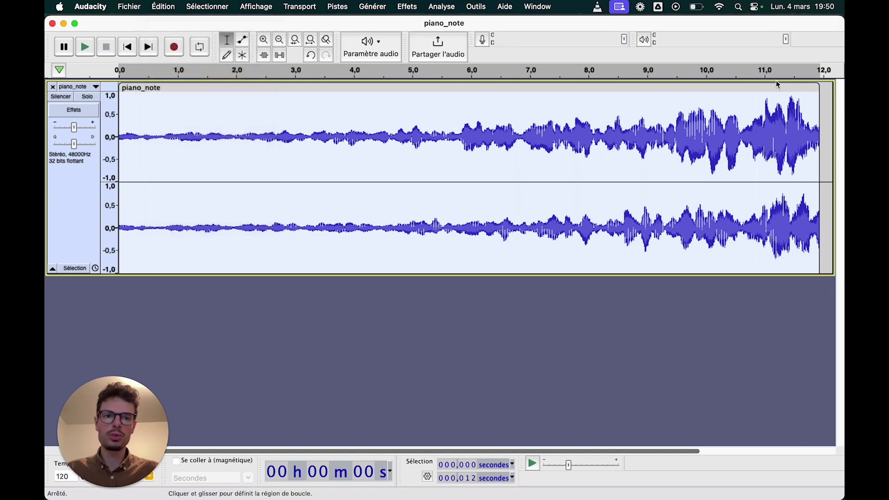
click(279, 40)
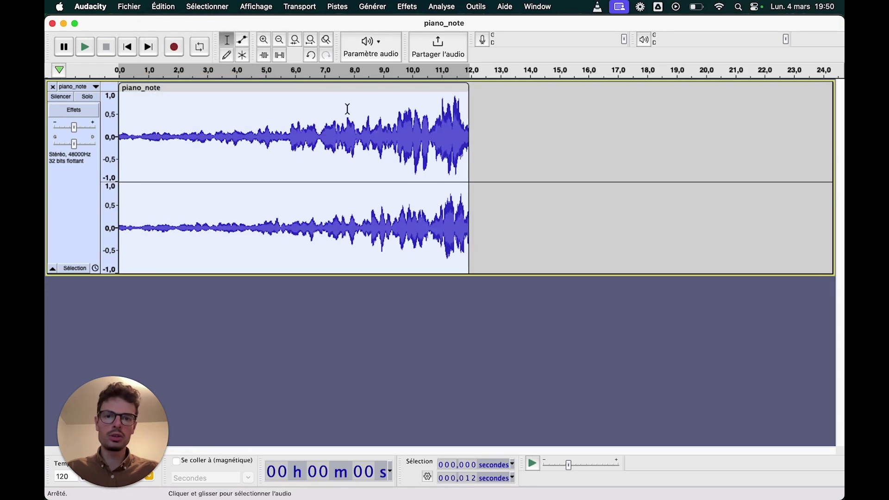
key(End)
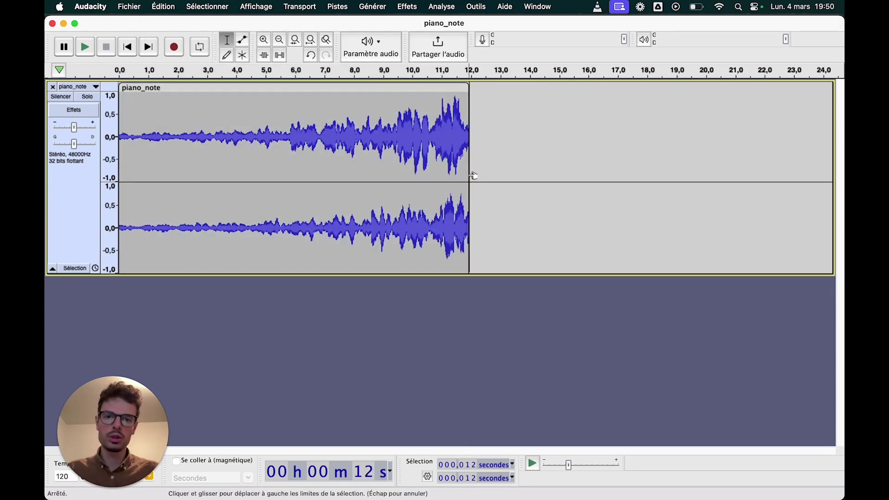
click(163, 6)
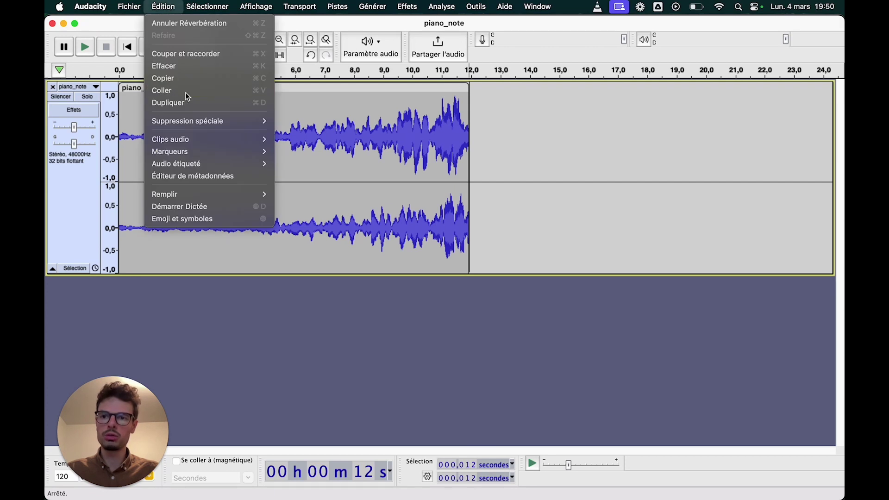
click(185, 89)
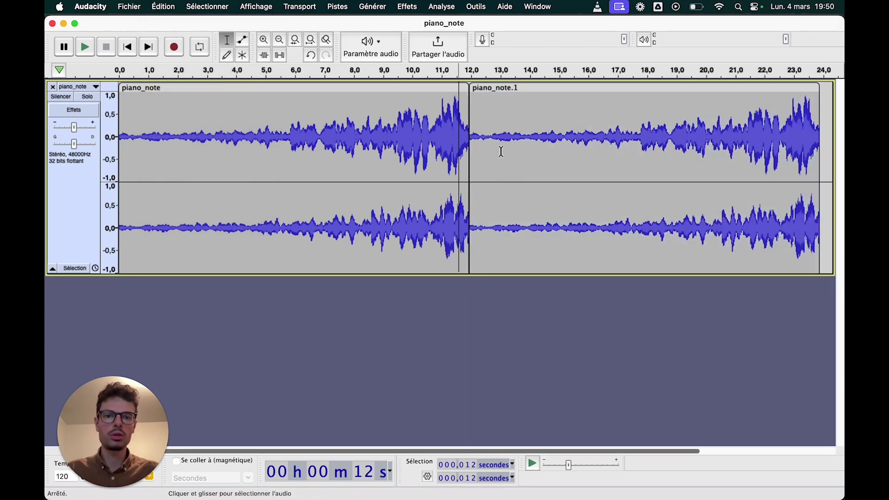
Reverse the pasted second clip with Inverser sens and listen across the join from about 10 seconds.
click(413, 6)
mouse_move(443, 163)
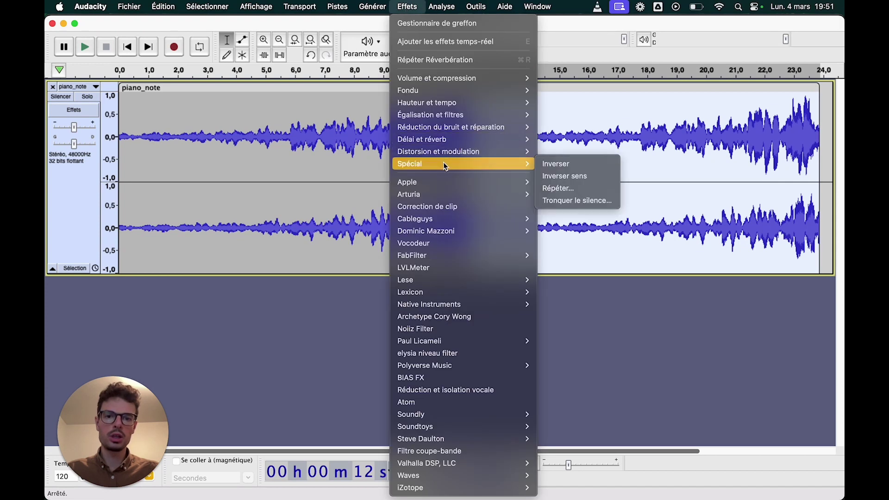
click(556, 176)
click(416, 154)
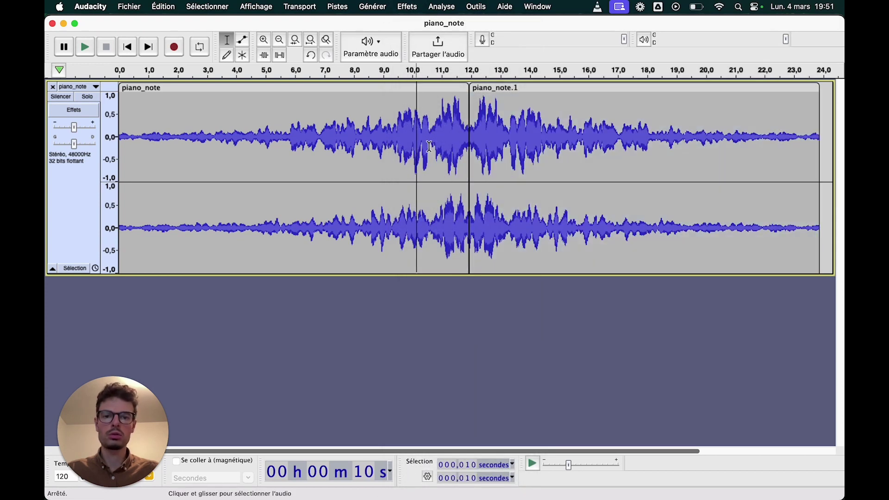
key(space)
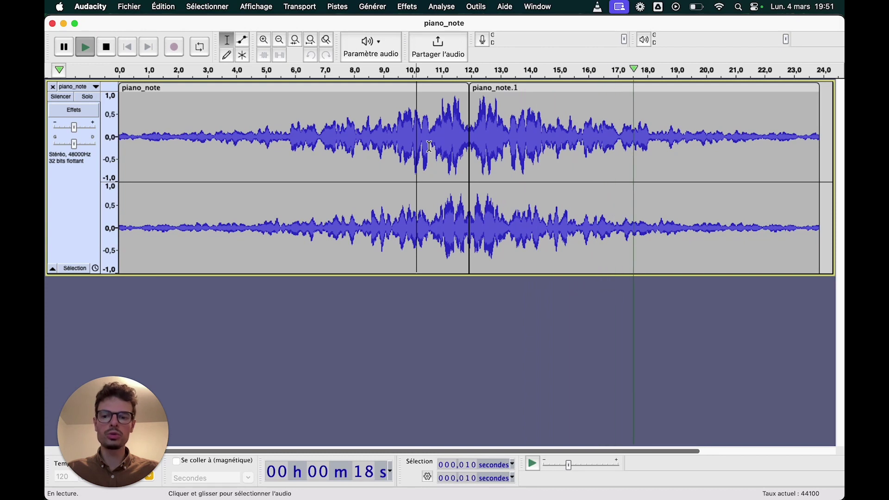
key(space)
Switch to VLC to look at the horror video again, then return to the Audacity track.
click(410, 170)
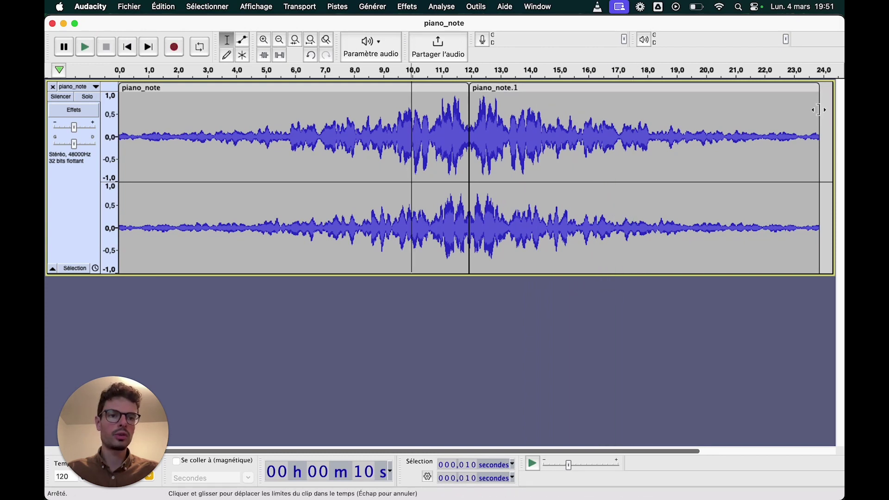
key(ctrl+Up)
click(416, 430)
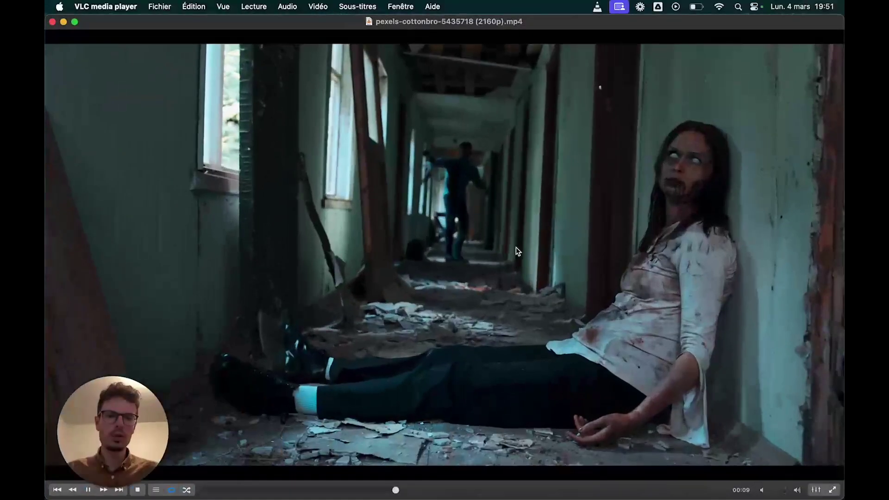
drag(57, 16, 435, 250)
click(312, 148)
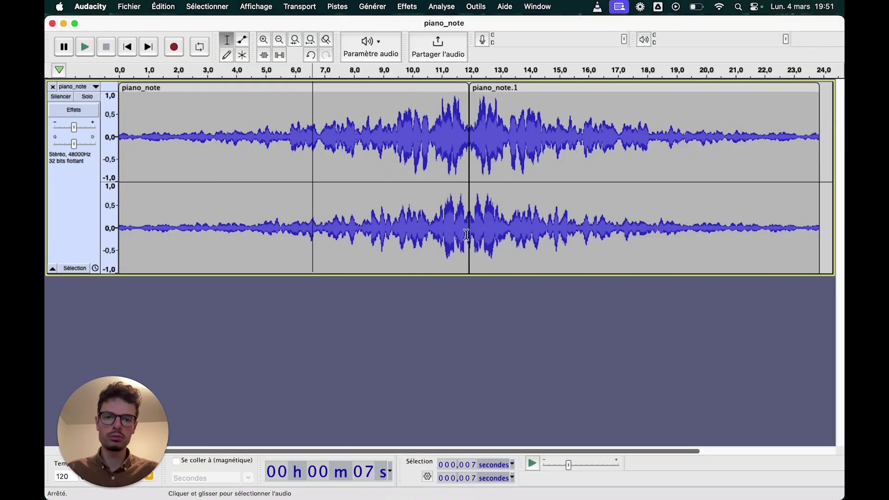
click(393, 219)
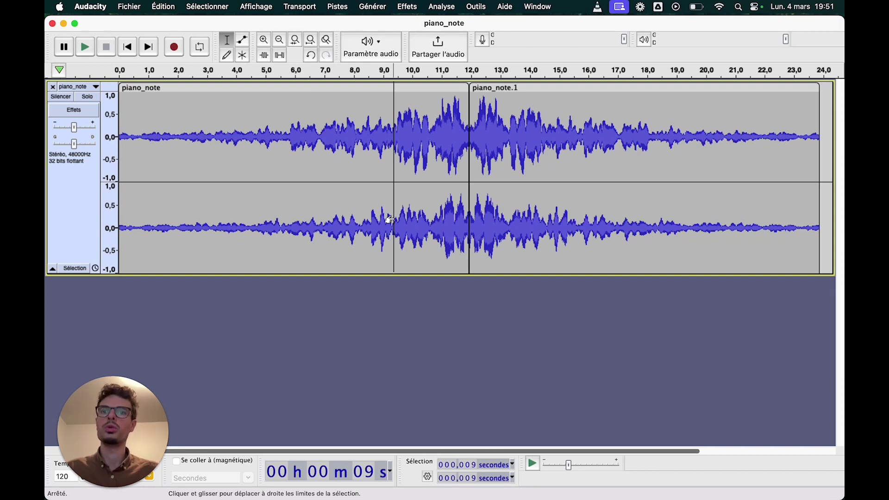
drag(390, 219, 364, 209)
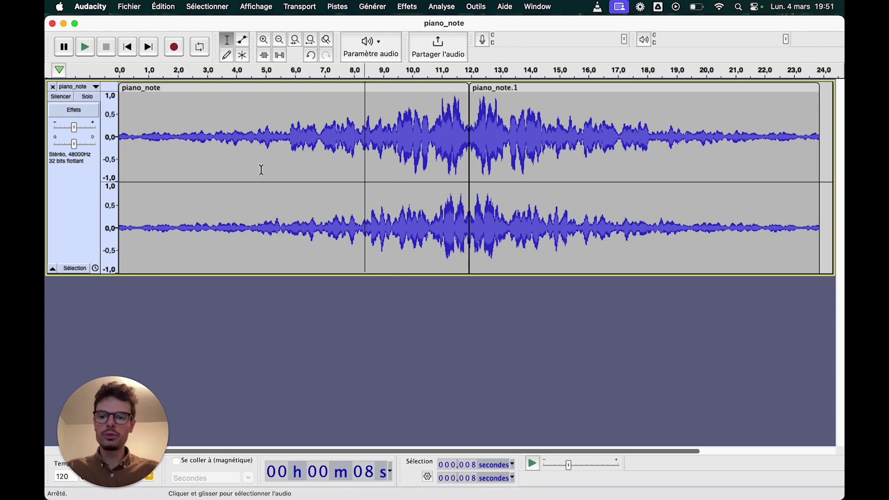
click(193, 136)
Return to the start of the track and open the audio export settings.
click(127, 47)
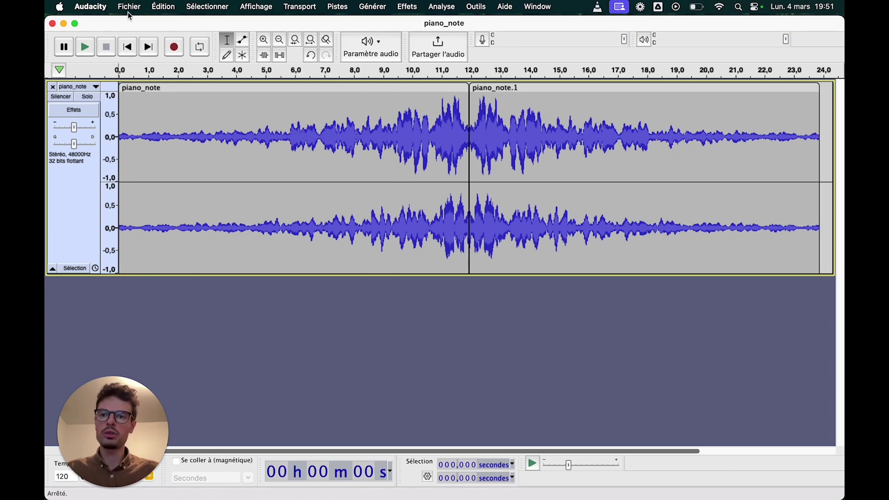
click(133, 13)
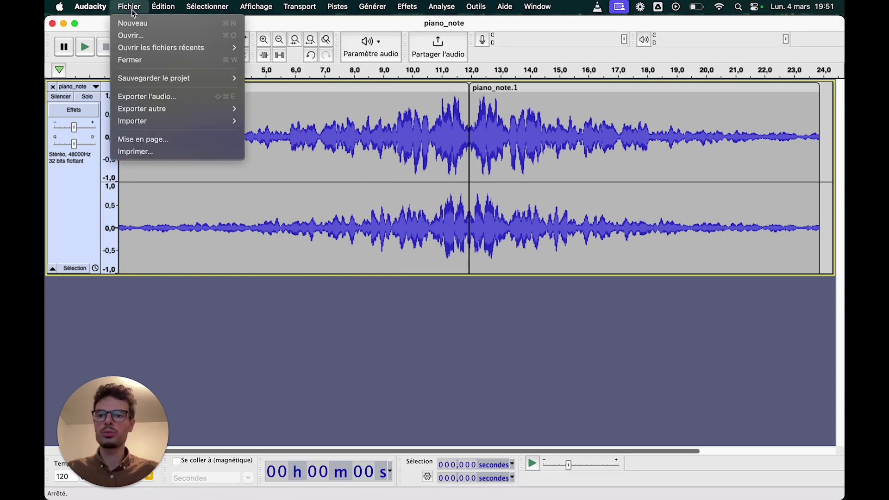
click(152, 99)
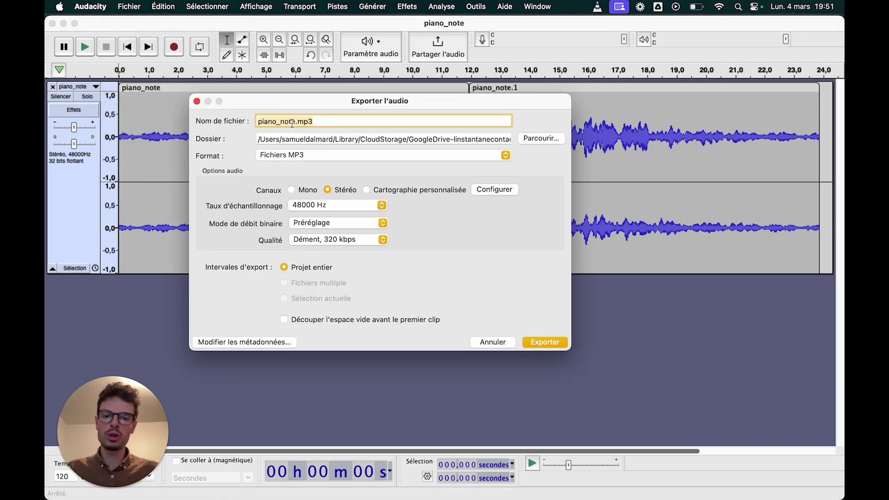